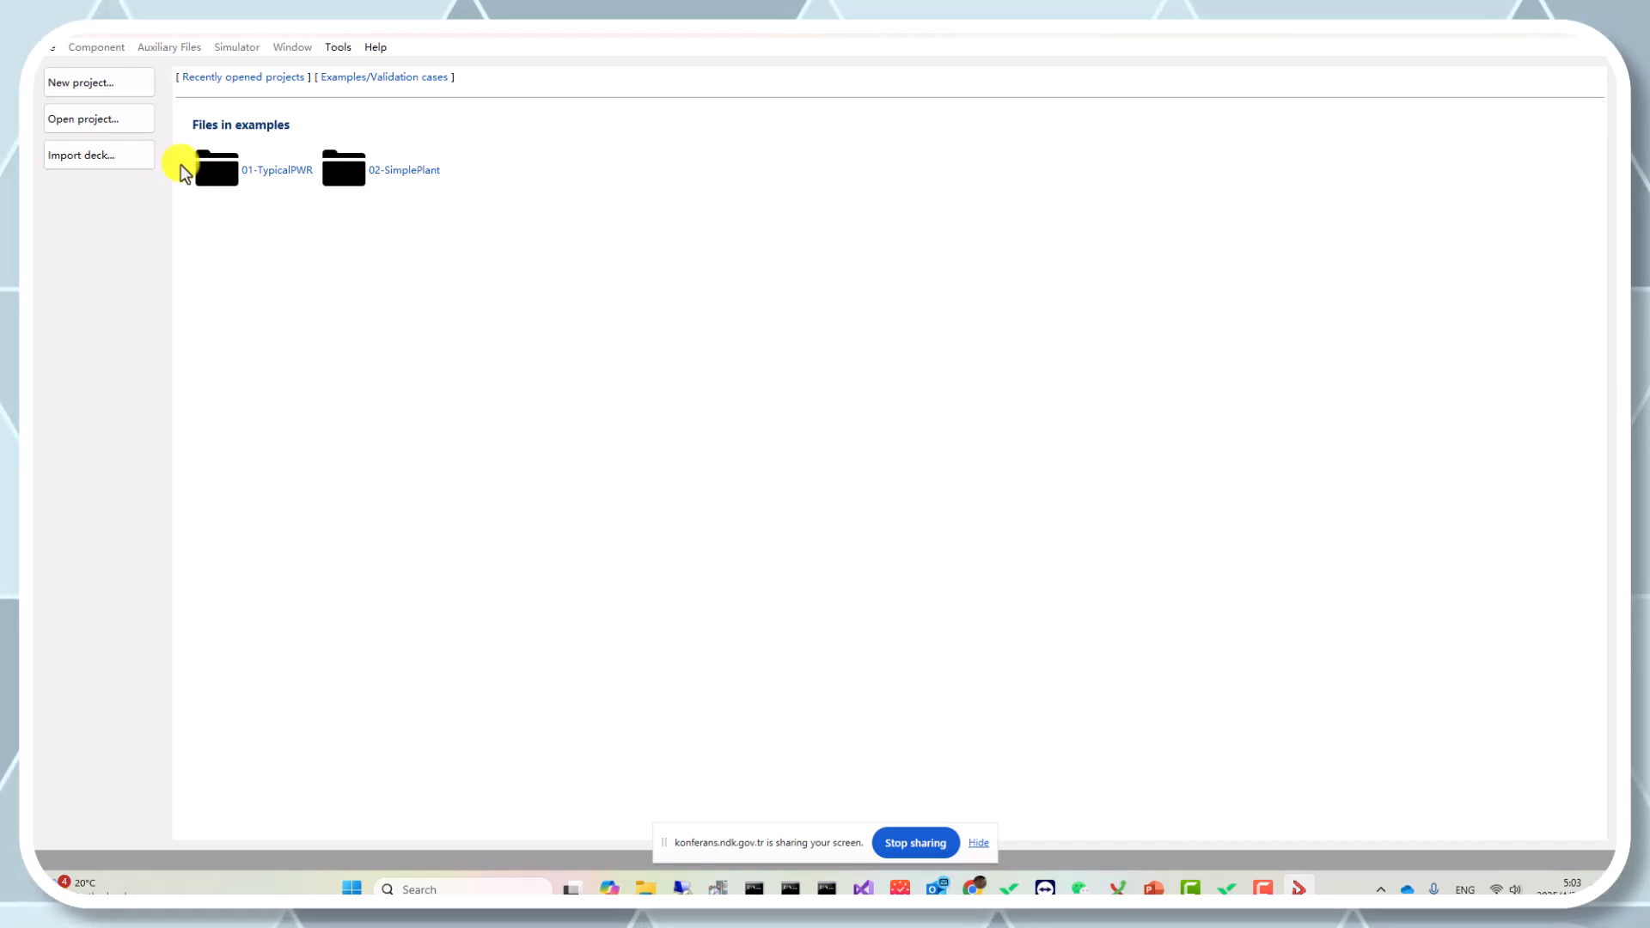
Open the 01_TYPPWR_3600MW_sbreak project from the 01-TypicalPWR folder inside Desktop > Sample.
{"action": "left_click", "coordinate": [99, 118]}
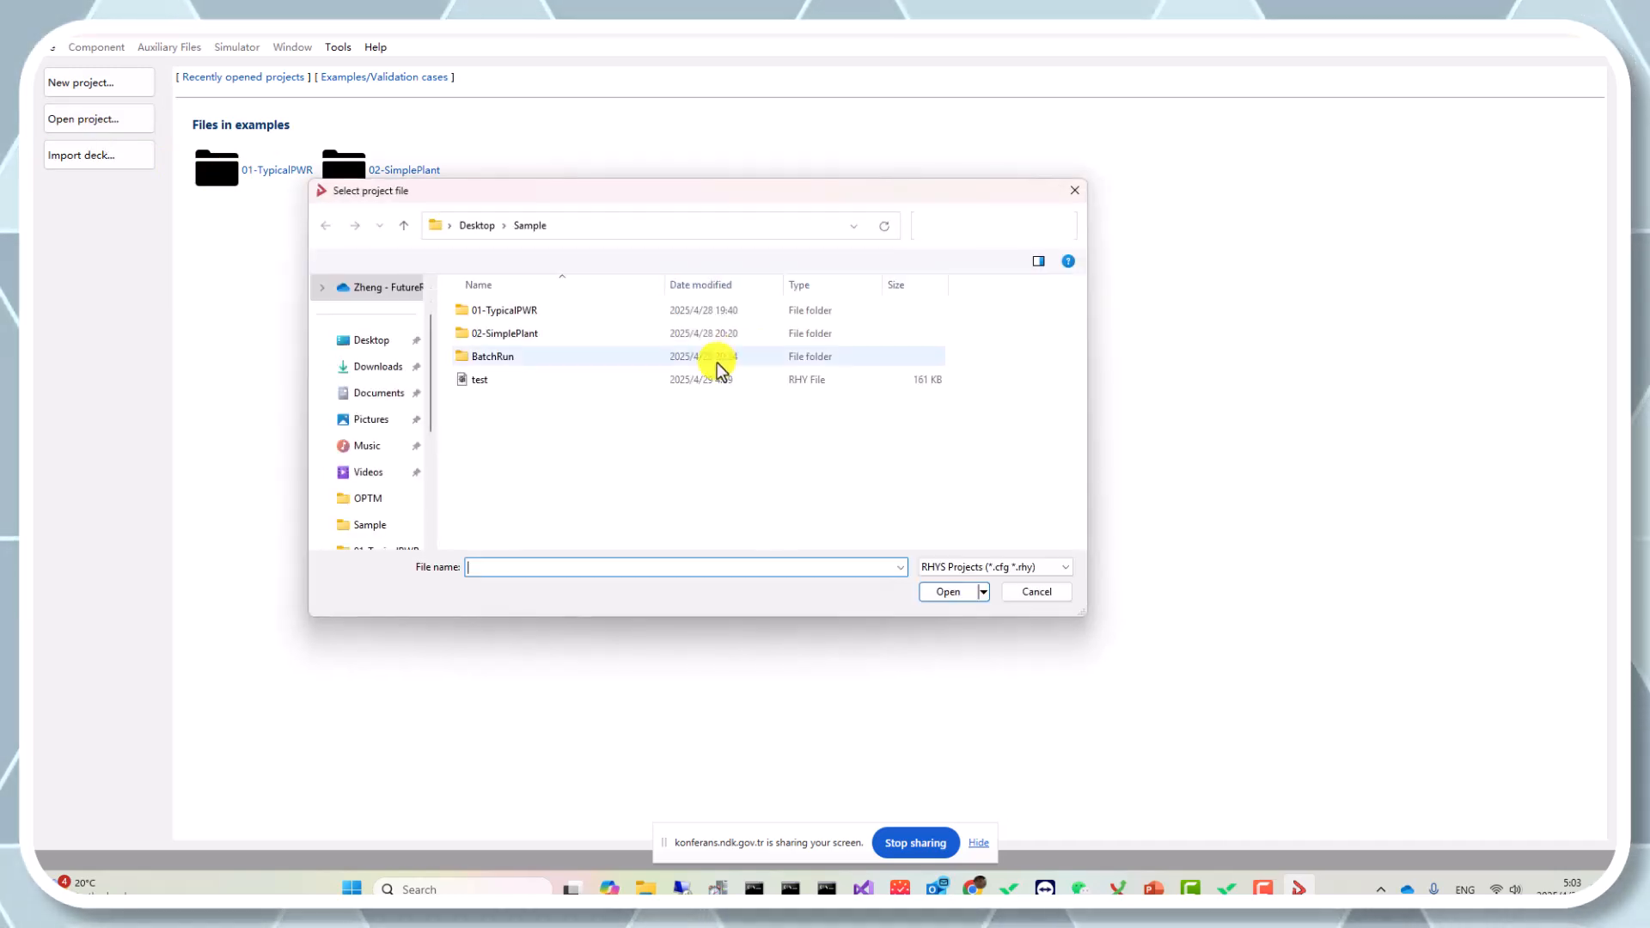
{"action": "left_click", "coordinate": [553, 315]}
{"action": "double_click", "coordinate": [553, 315]}
{"action": "double_click", "coordinate": [596, 320]}
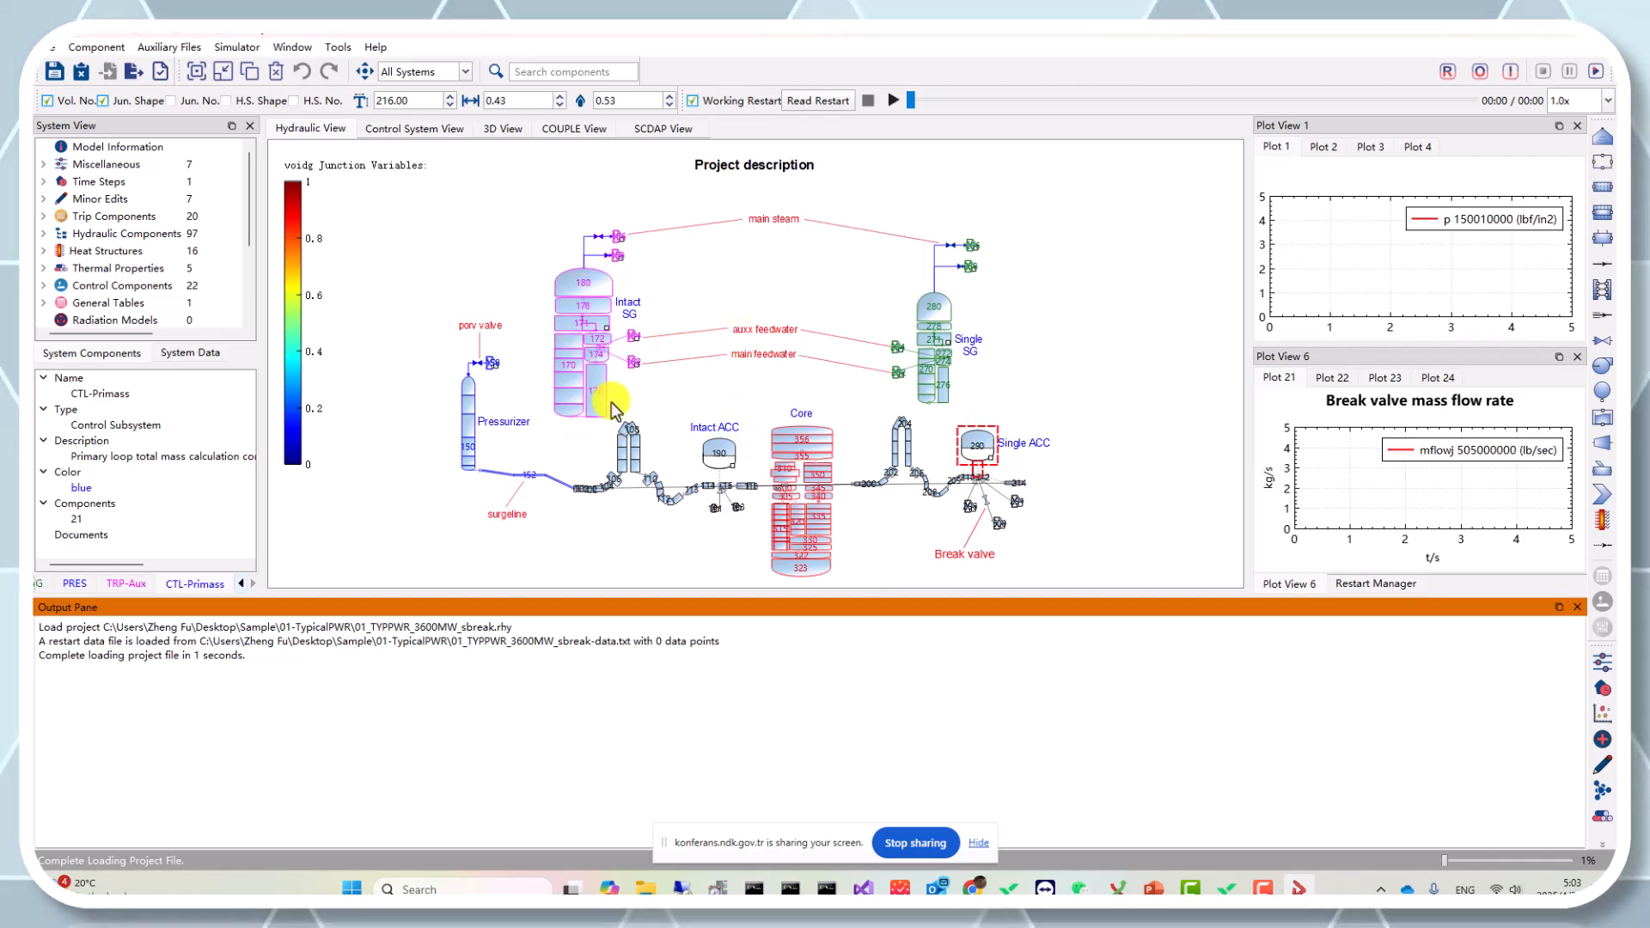
Detach the System View panel into a floating window over the hydraulic diagram.
{"action": "left_click_drag", "start_coordinate": [1062, 385], "coordinate": [1071, 326]}
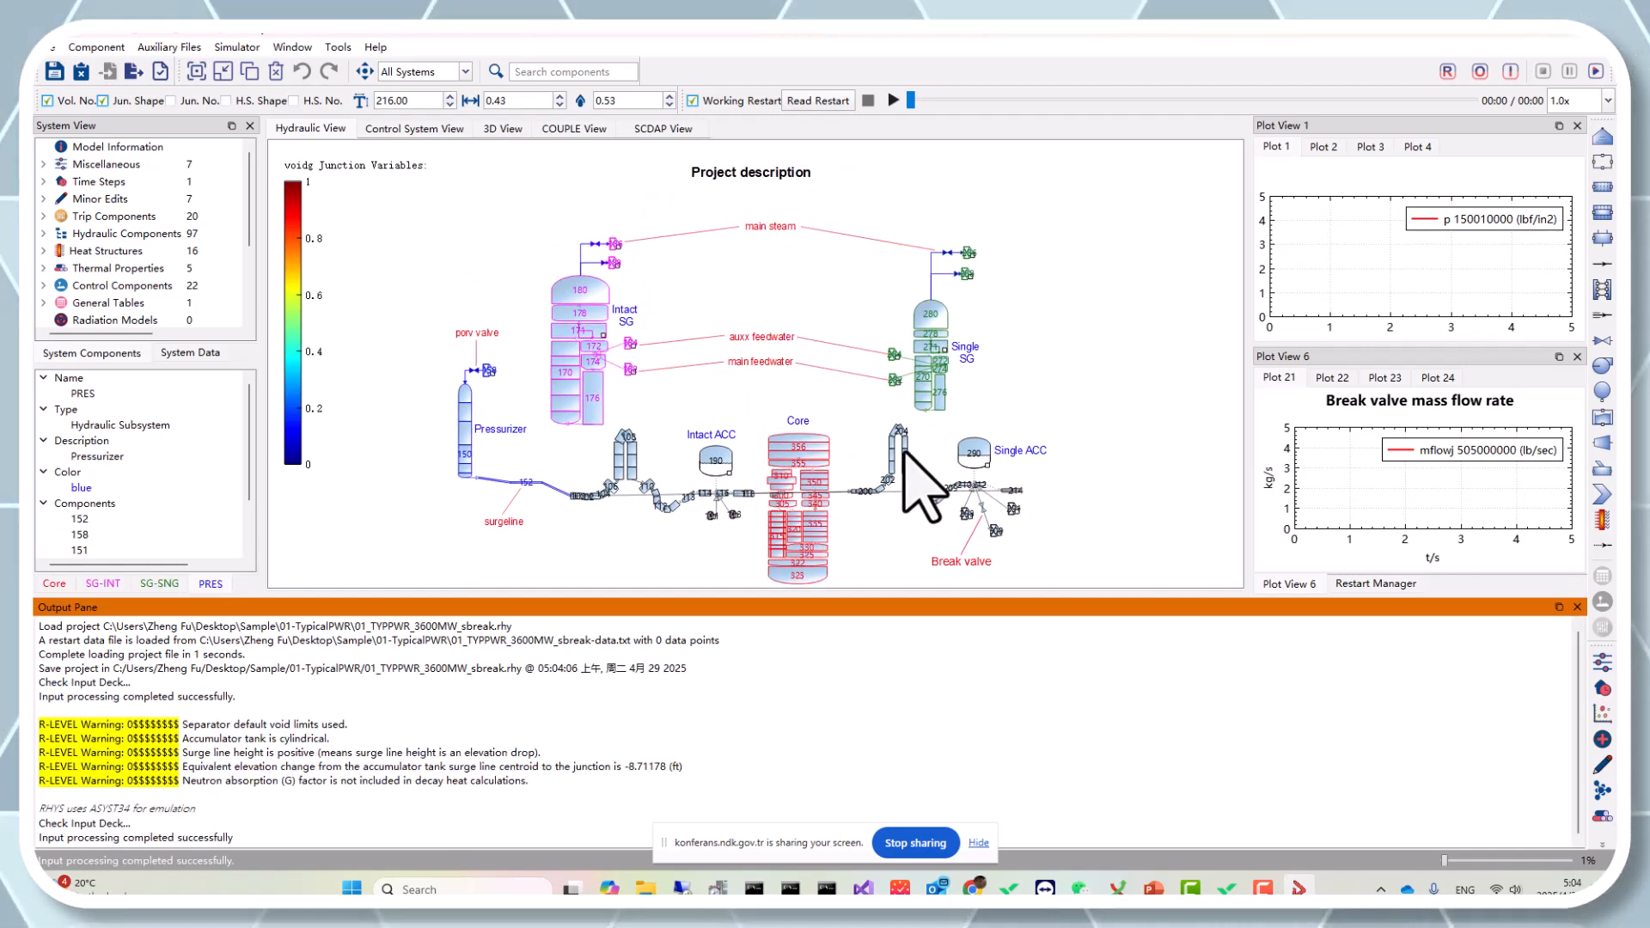
{"action": "left_click_drag", "start_coordinate": [1163, 424], "coordinate": [1142, 369]}
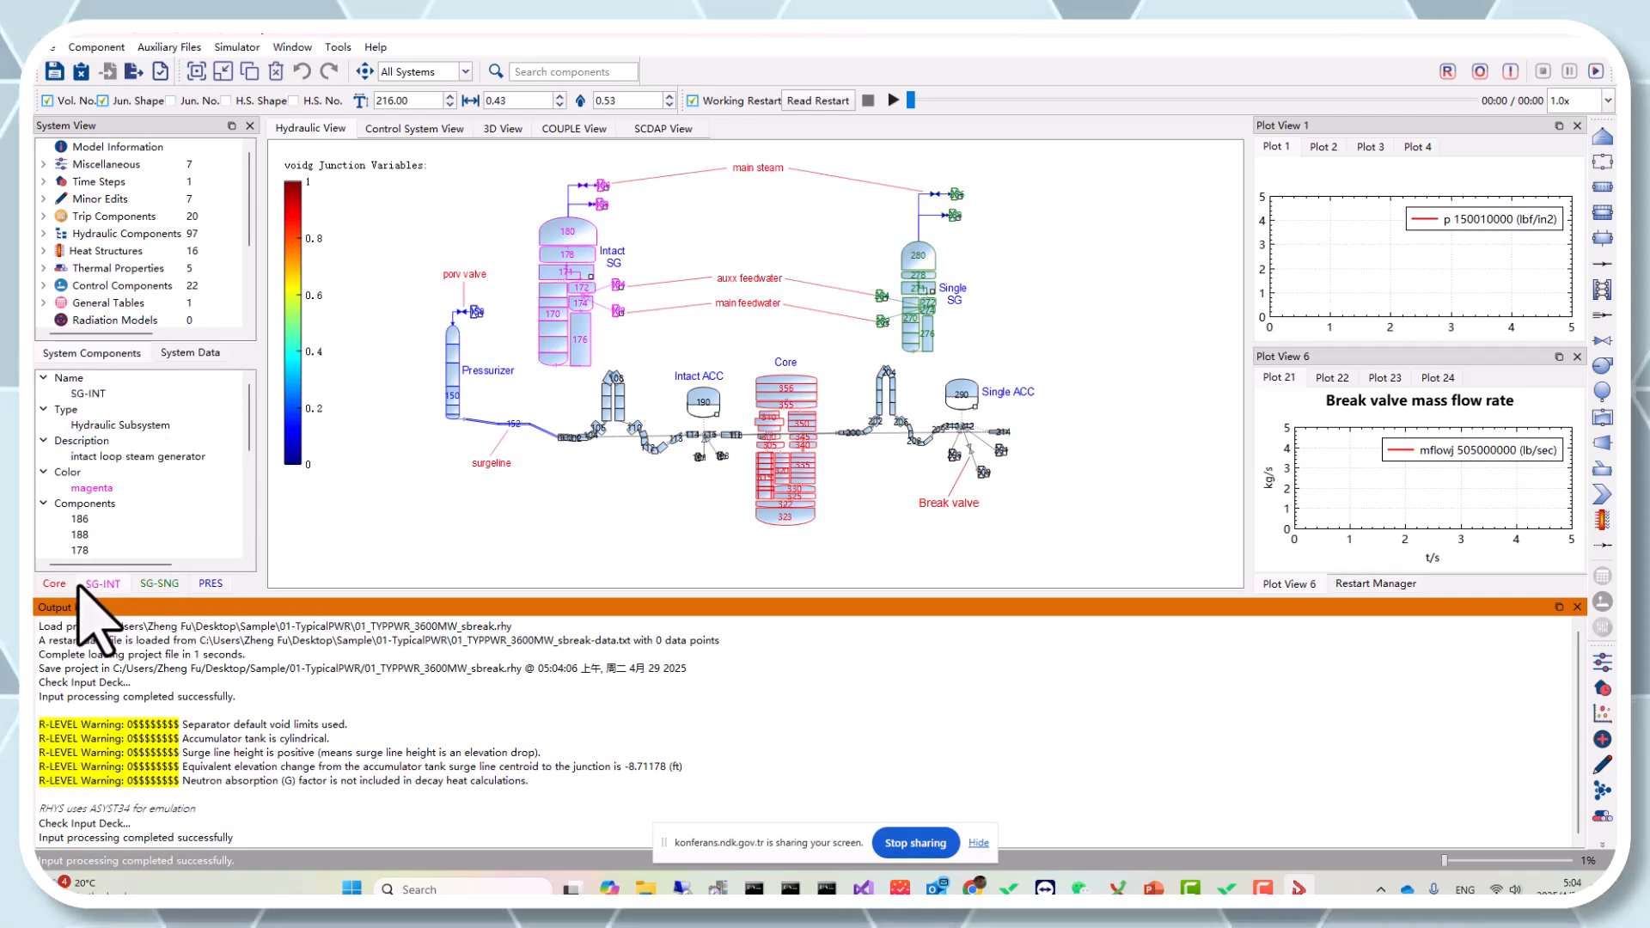
{"action": "left_click", "coordinate": [54, 584]}
{"action": "left_click_drag", "start_coordinate": [112, 125], "coordinate": [980, 258]}
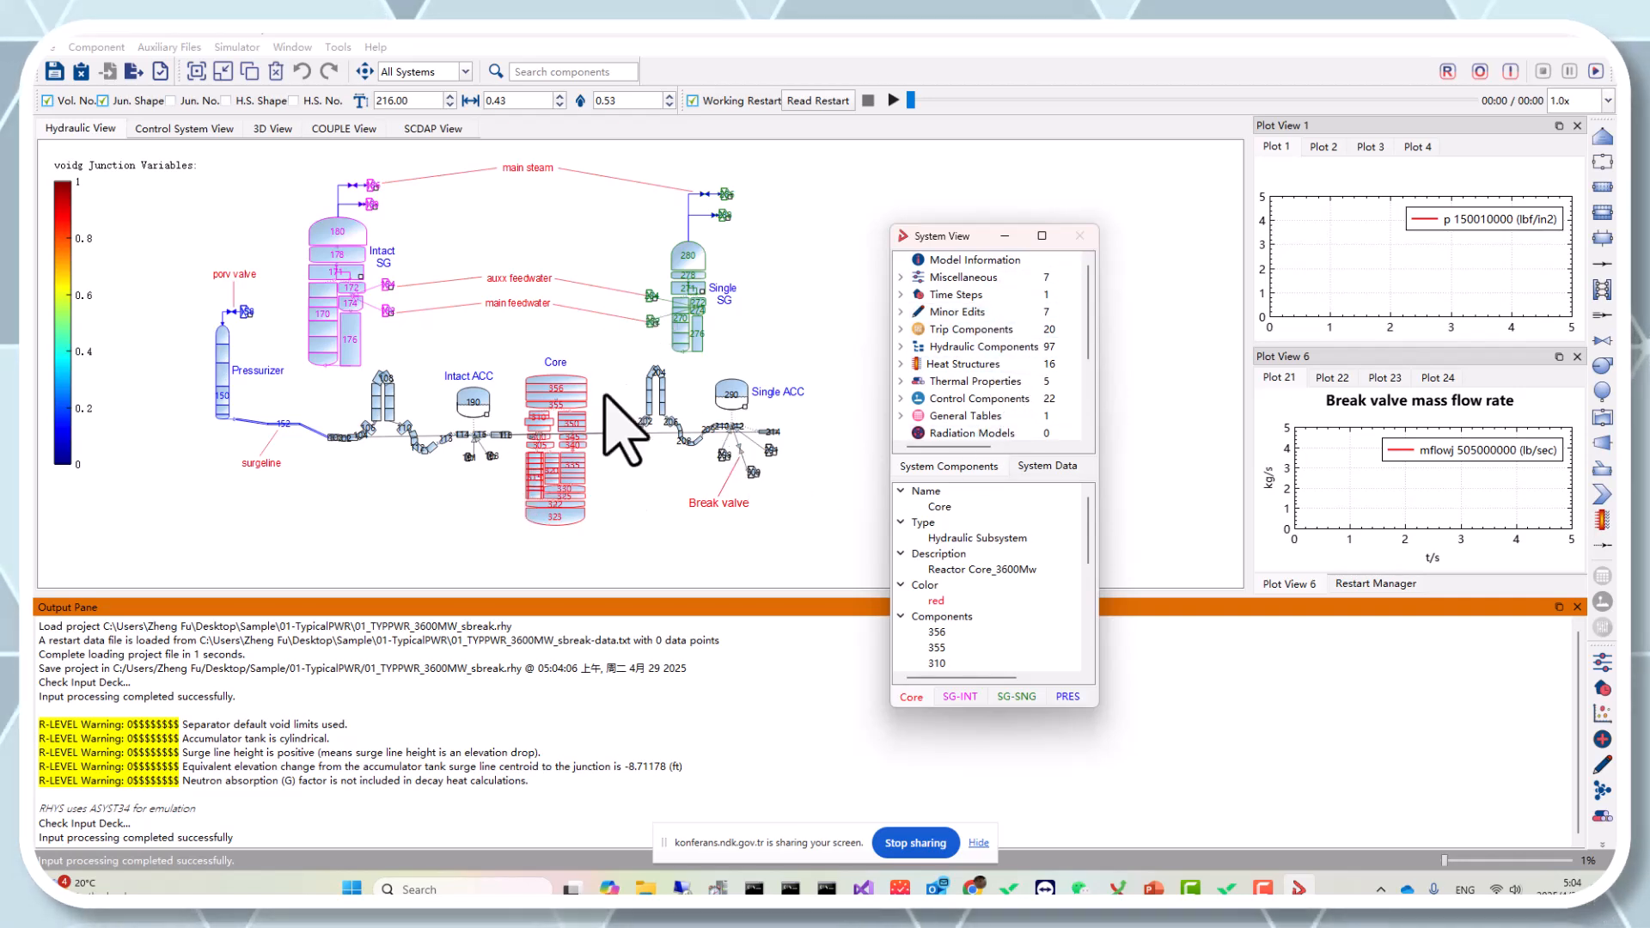
Switch between the SG-SNG, PRES, SG-INT and Core subsystem tabs to review each subsystem's properties.
{"action": "left_click", "coordinate": [1017, 696]}
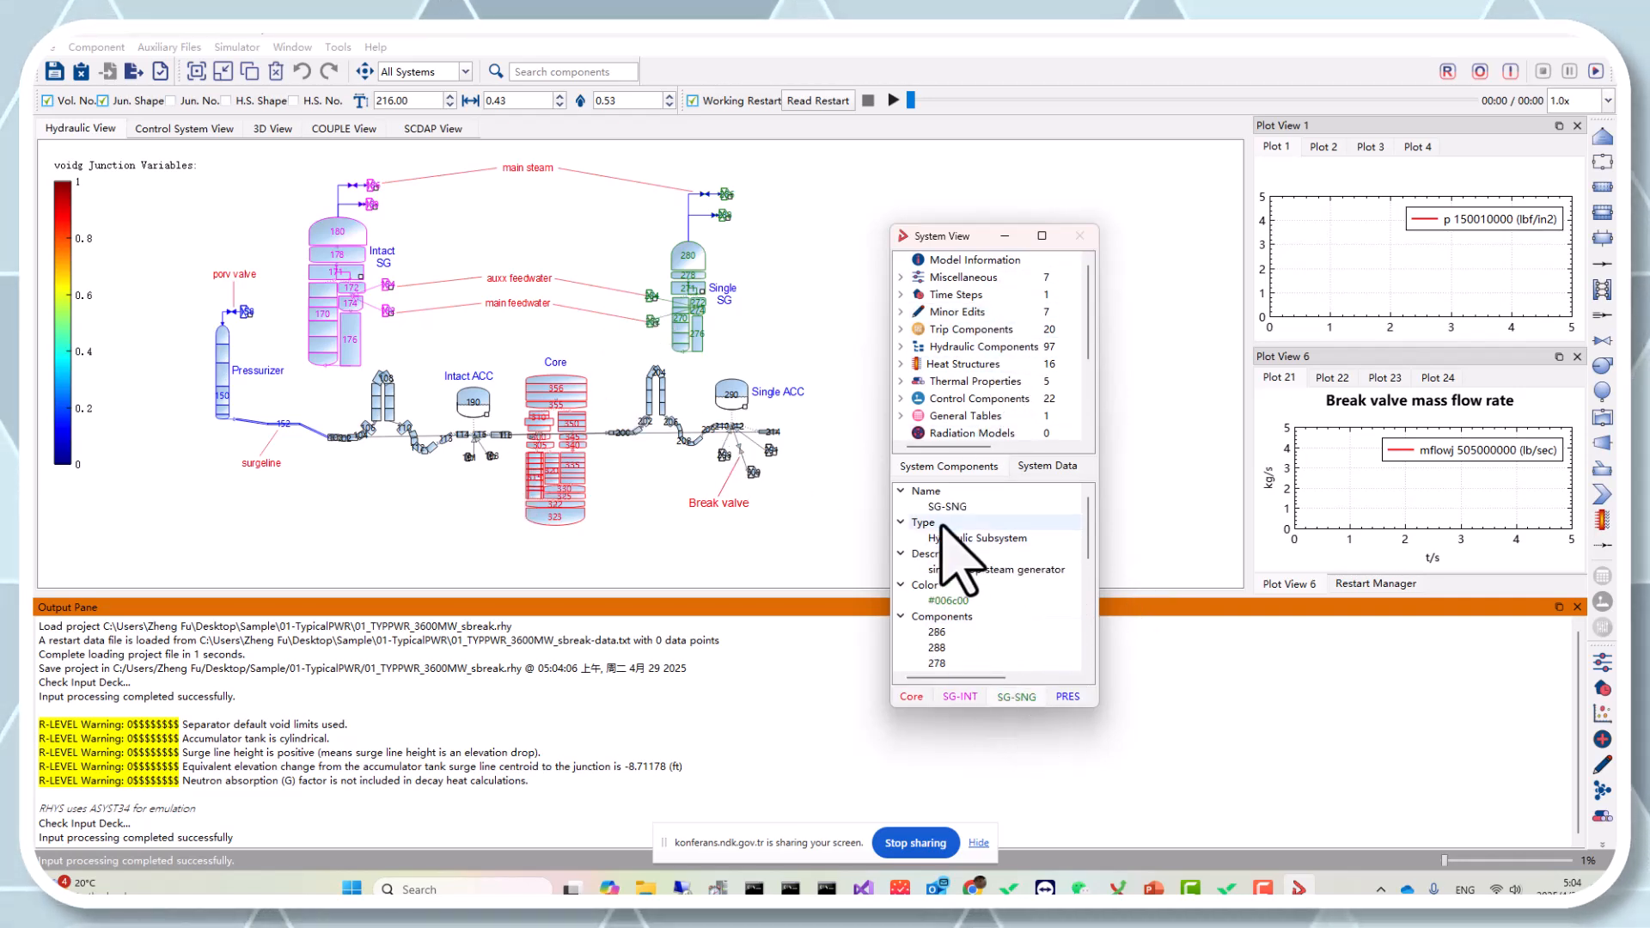
{"action": "left_click", "coordinate": [1068, 697]}
{"action": "left_click", "coordinate": [1021, 697]}
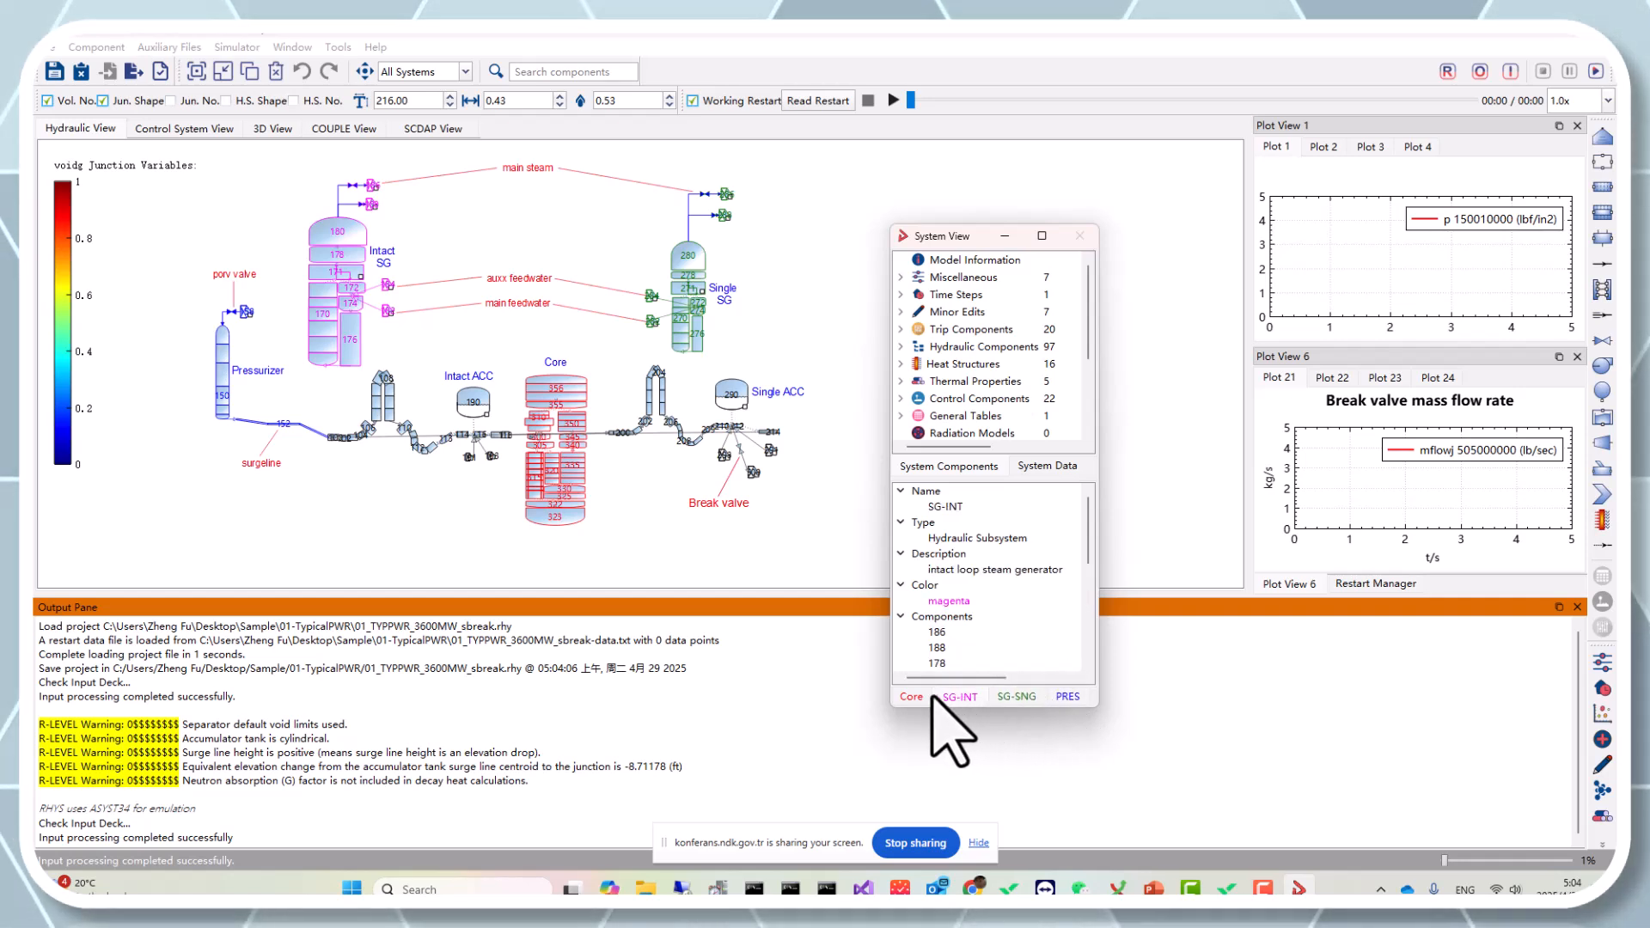
{"action": "left_click", "coordinate": [964, 697]}
{"action": "left_click", "coordinate": [1018, 696]}
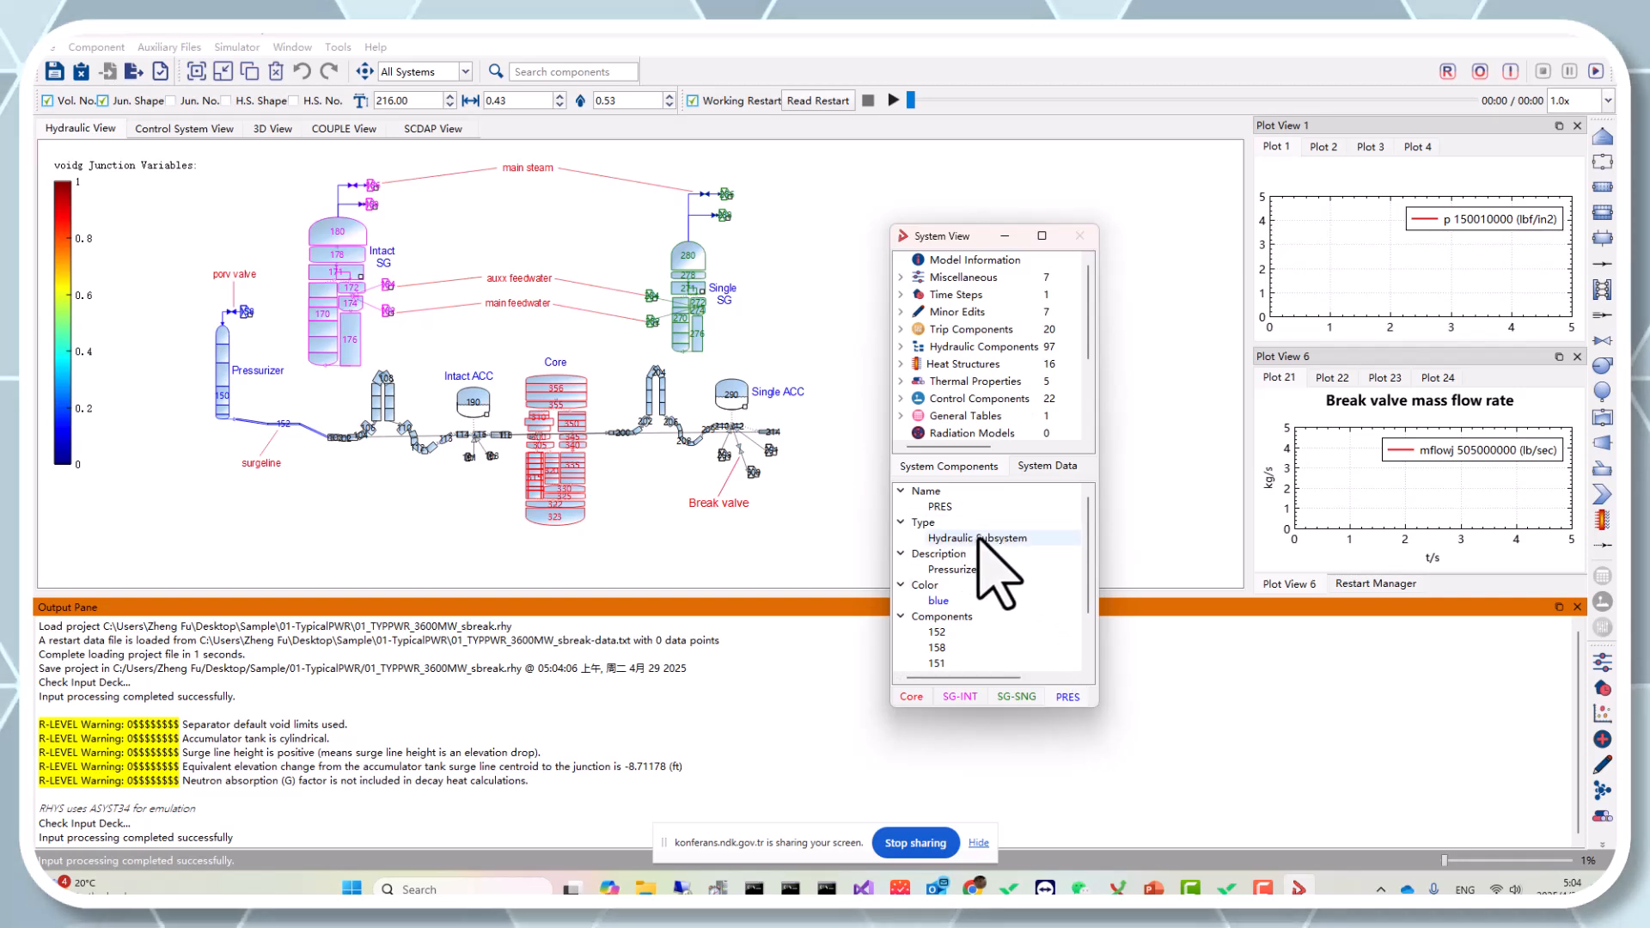
Review the TRP-Aux and CTL-Primass control subsystems in the Control System View, then return to the Hydraulic View.
{"action": "left_click", "coordinate": [193, 129]}
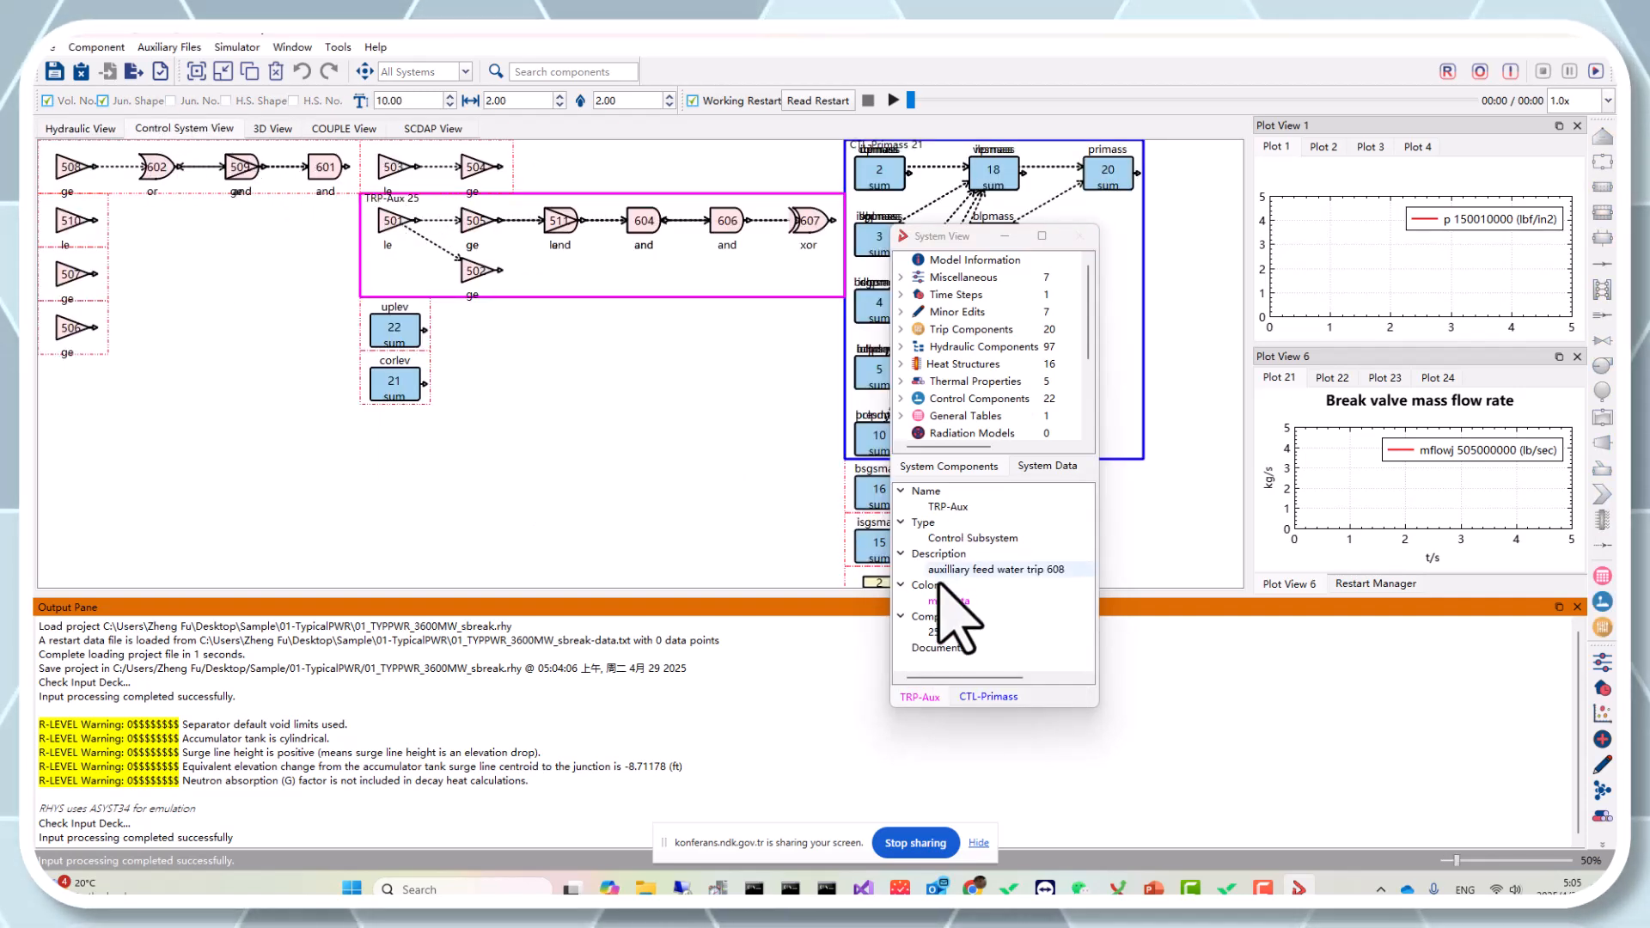
{"action": "left_click", "coordinate": [990, 697]}
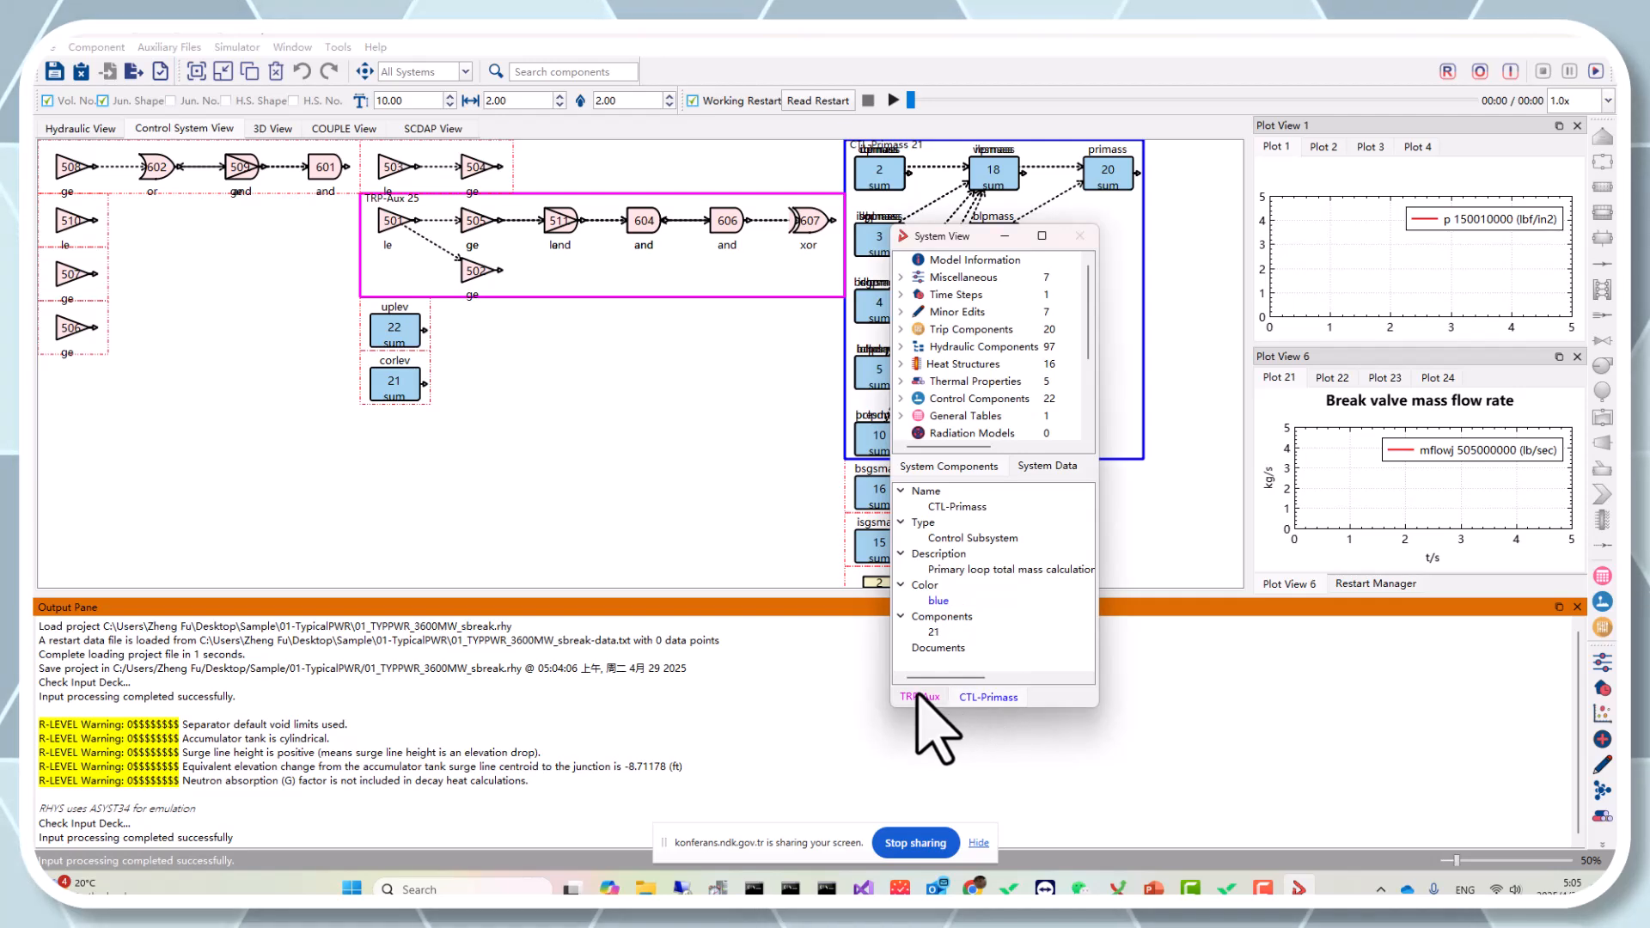
{"action": "left_click", "coordinate": [920, 694]}
{"action": "left_click", "coordinate": [964, 693]}
{"action": "left_click", "coordinate": [927, 695]}
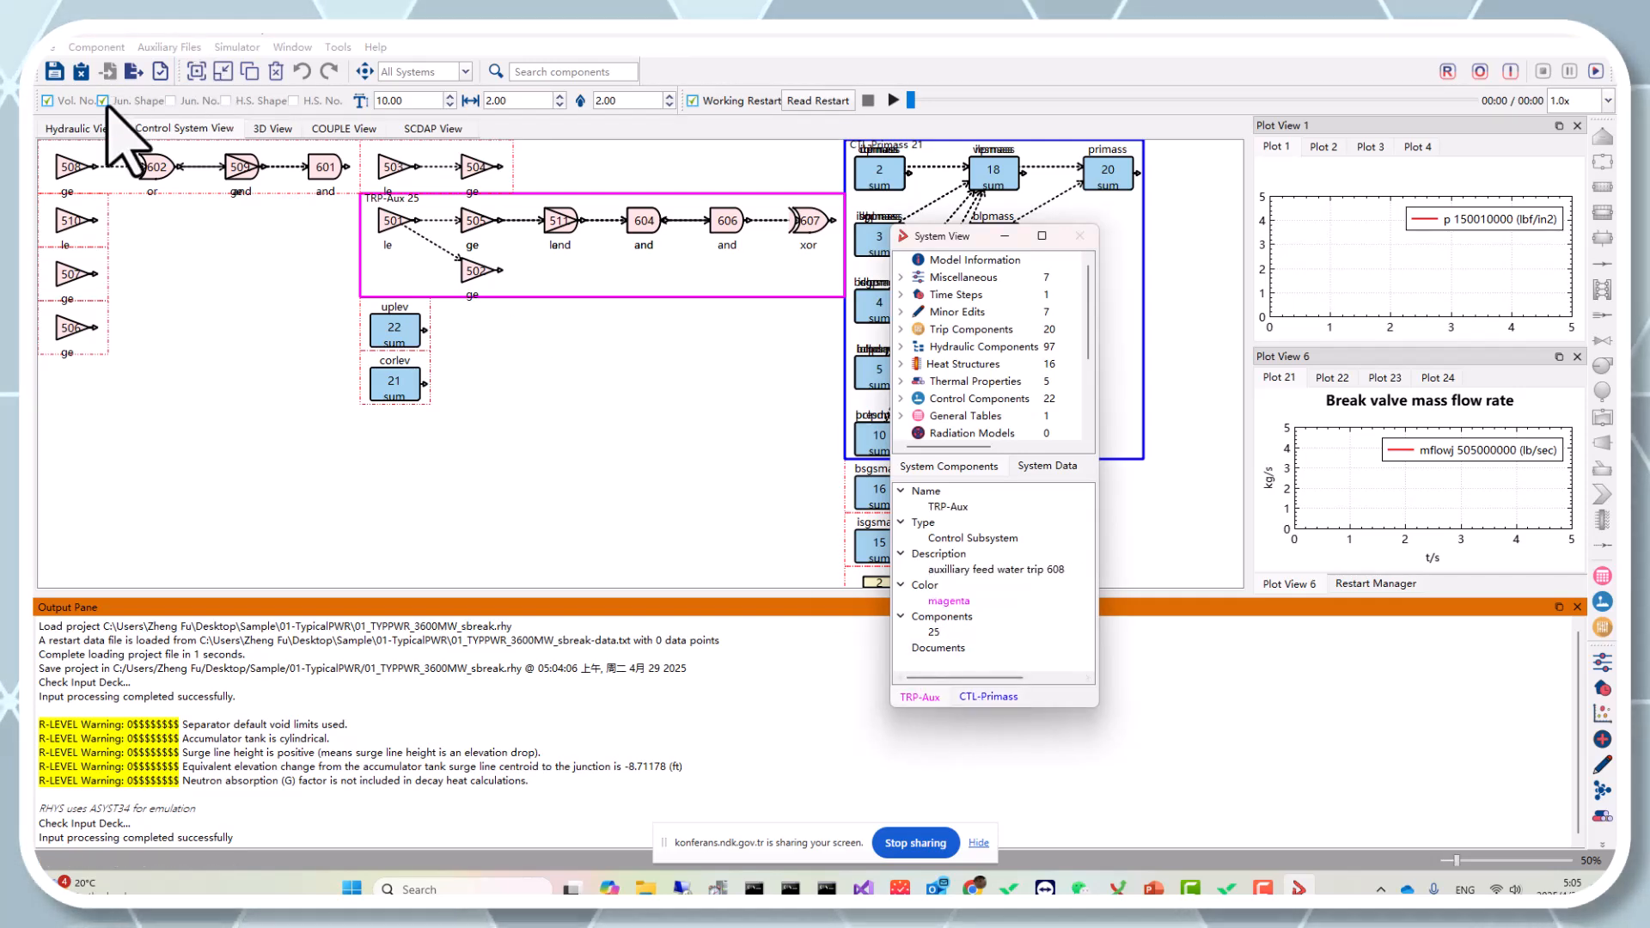
{"action": "left_click", "coordinate": [97, 127]}
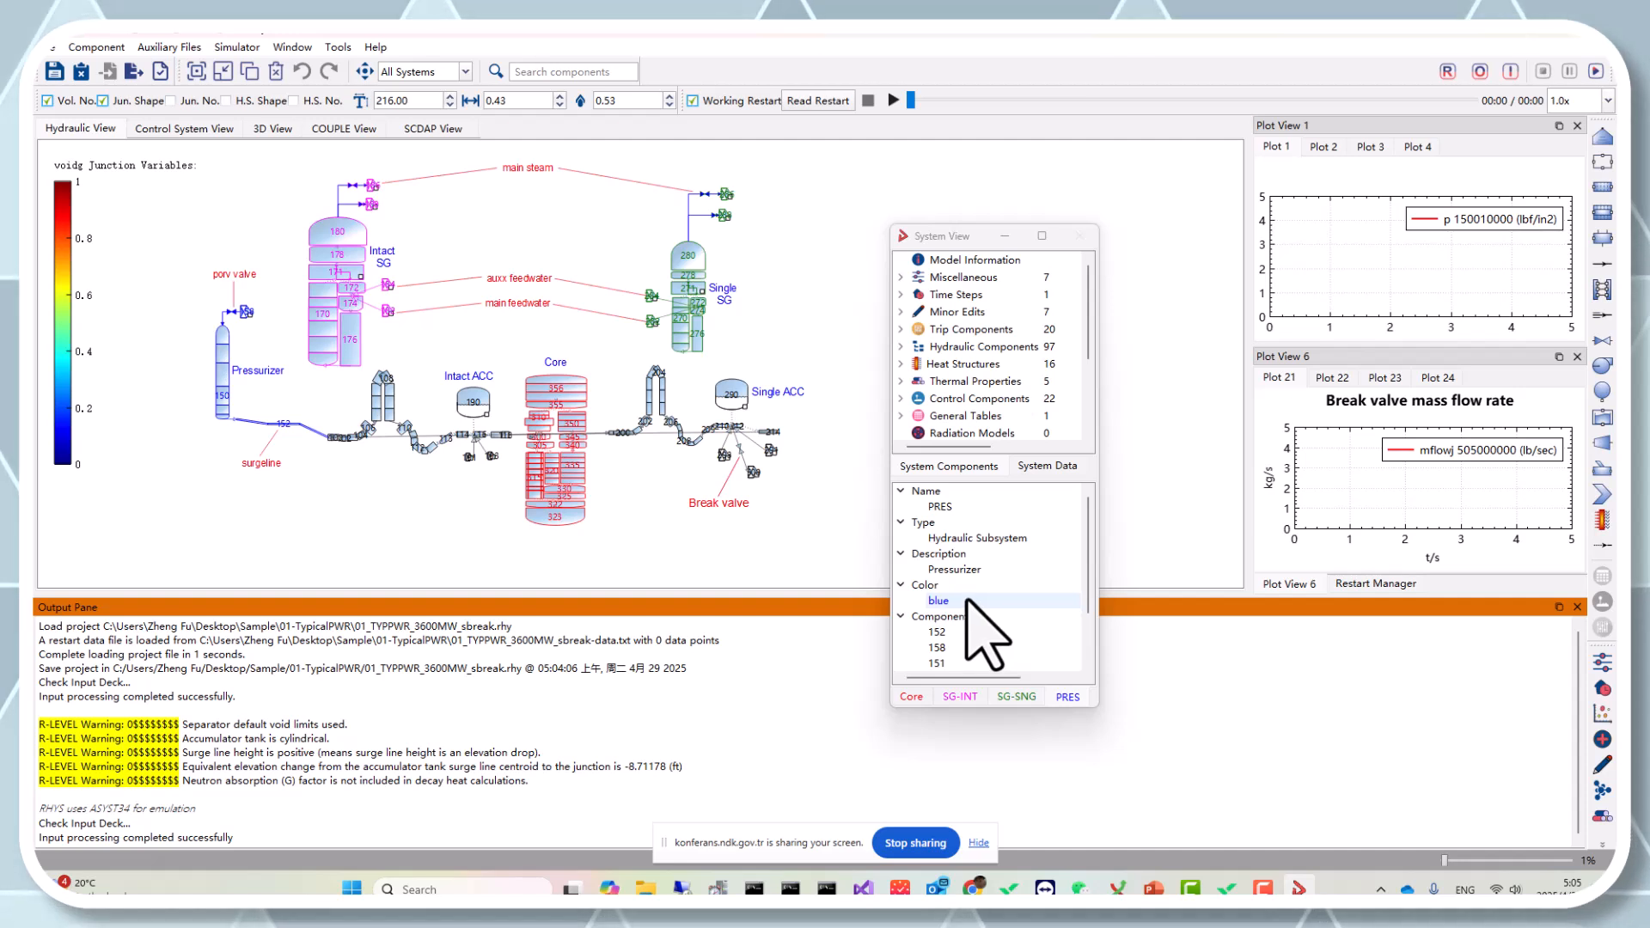
{"action": "scroll", "coordinate": [984, 636], "scroll_direction": "down", "scroll_amount": 2}
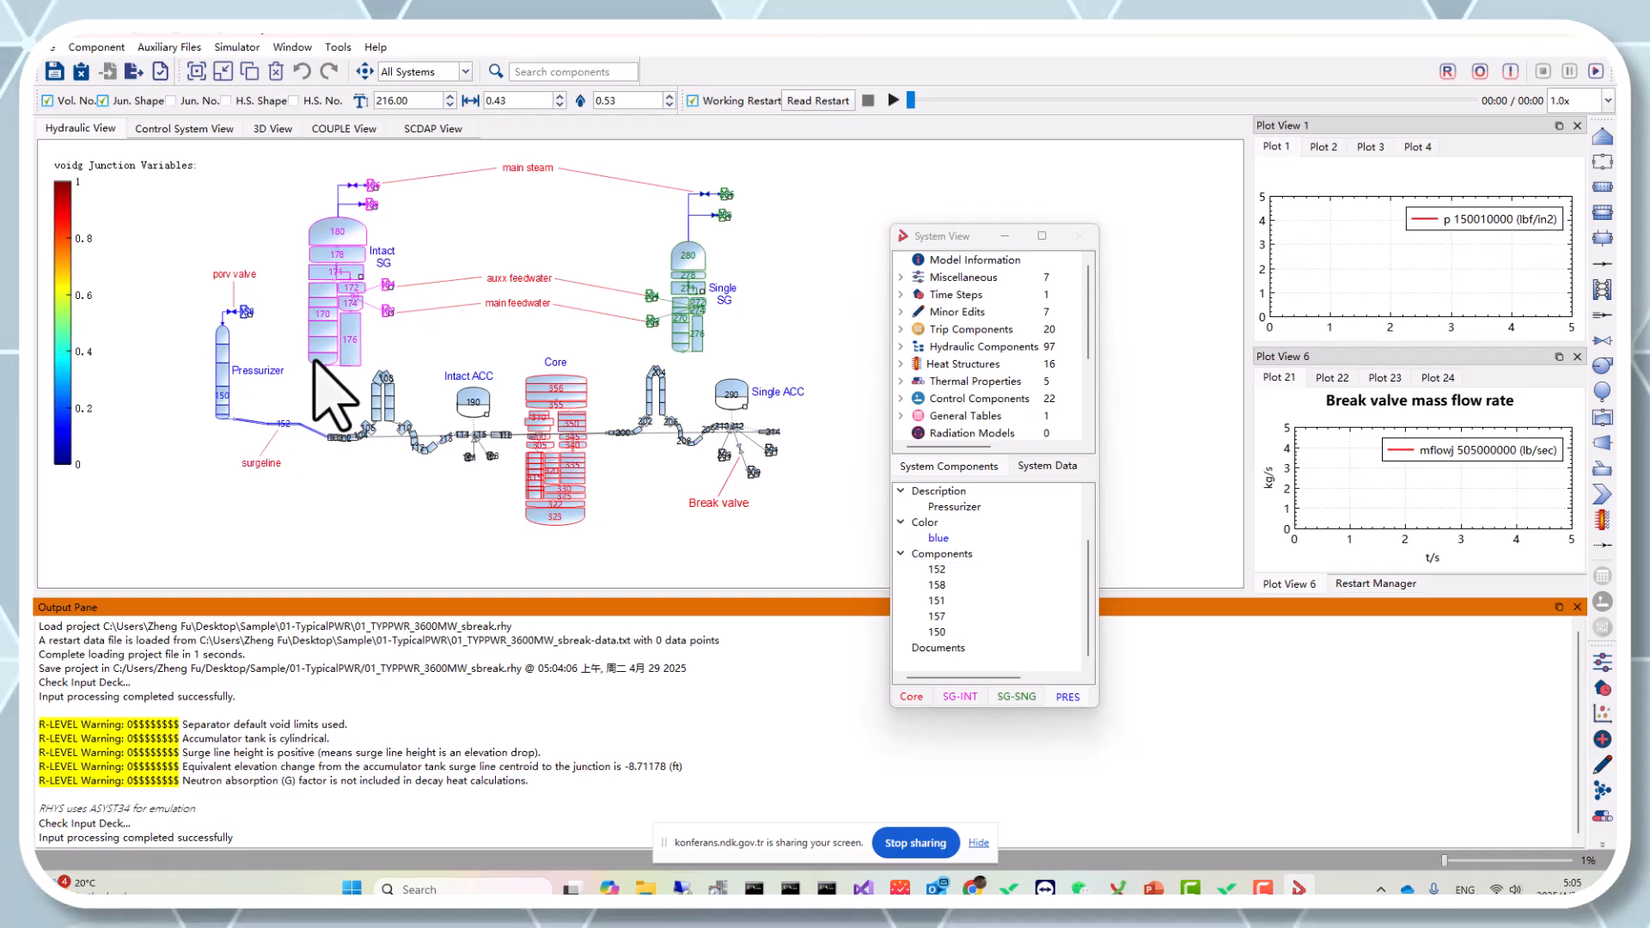
Select the core components and start creating a new subsystem from them.
{"action": "left_click_drag", "start_coordinate": [381, 570], "coordinate": [428, 636]}
{"action": "right_click", "coordinate": [428, 636]}
{"action": "left_click_drag", "start_coordinate": [153, 297], "coordinate": [348, 517]}
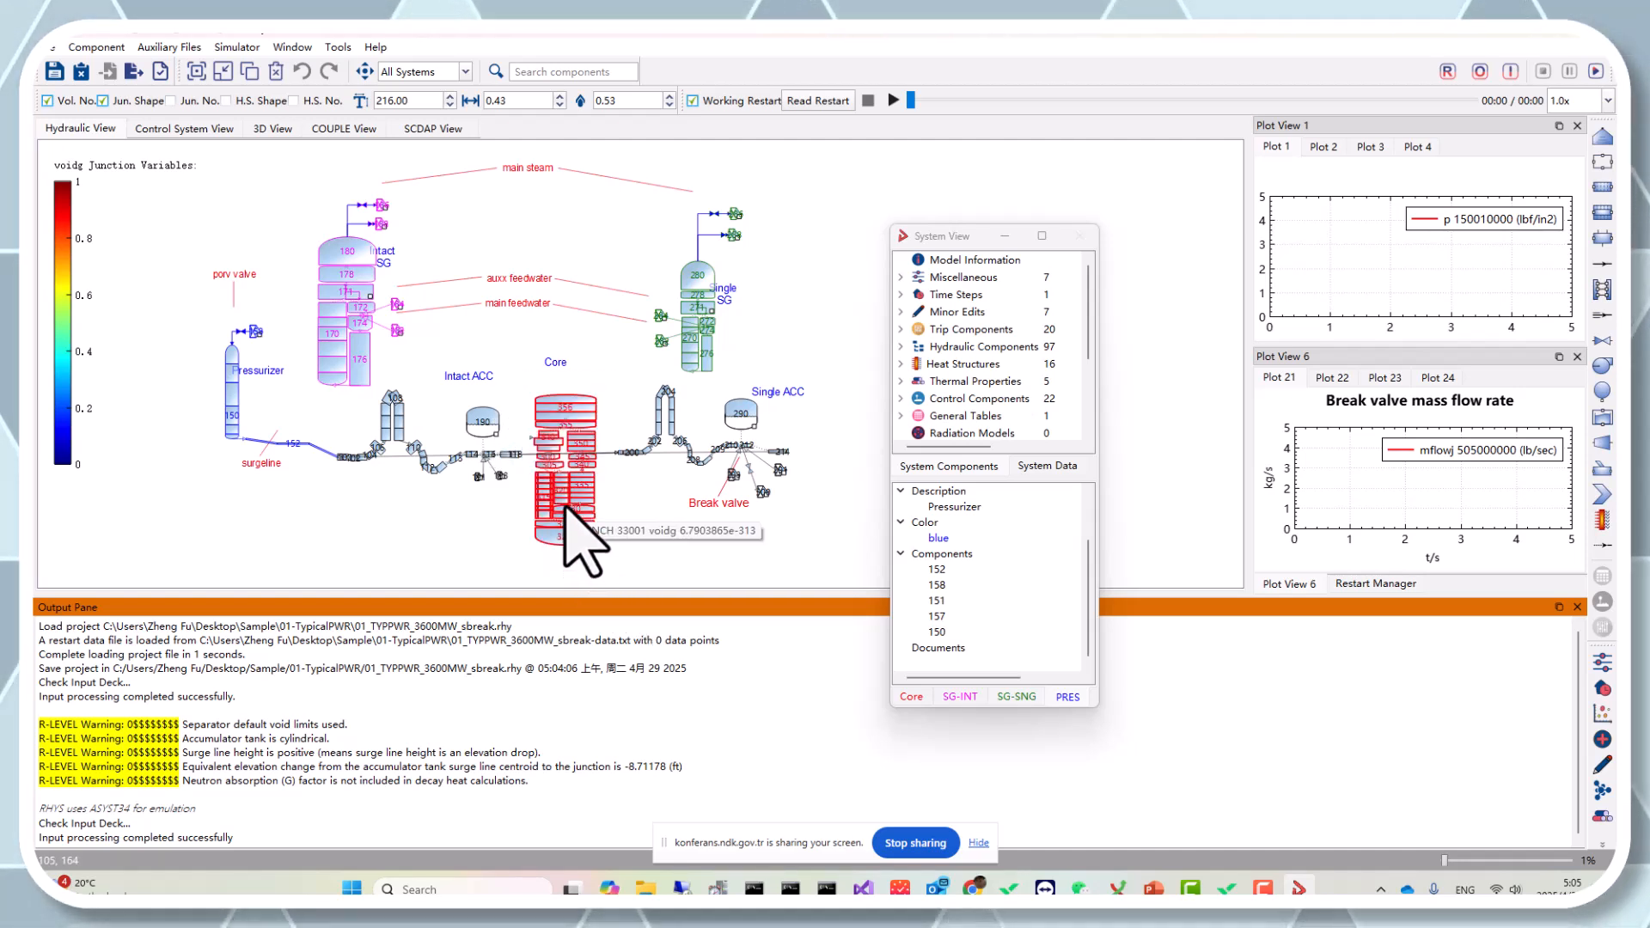
{"action": "right_click", "coordinate": [568, 408]}
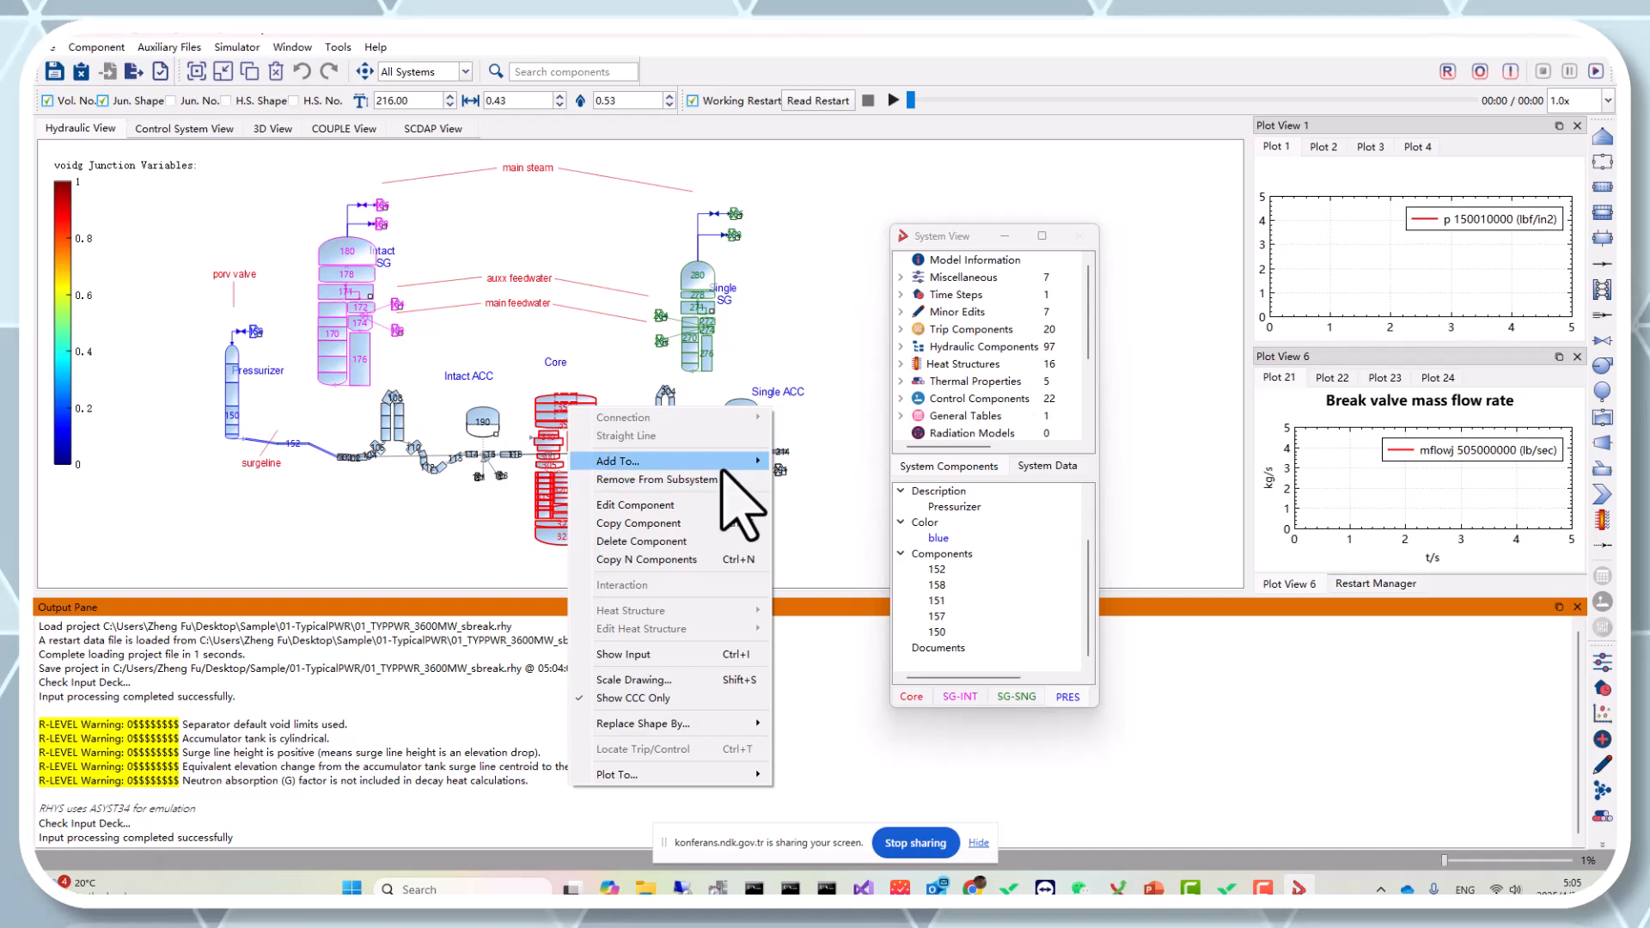
{"action": "mouse_move", "coordinate": [729, 469]}
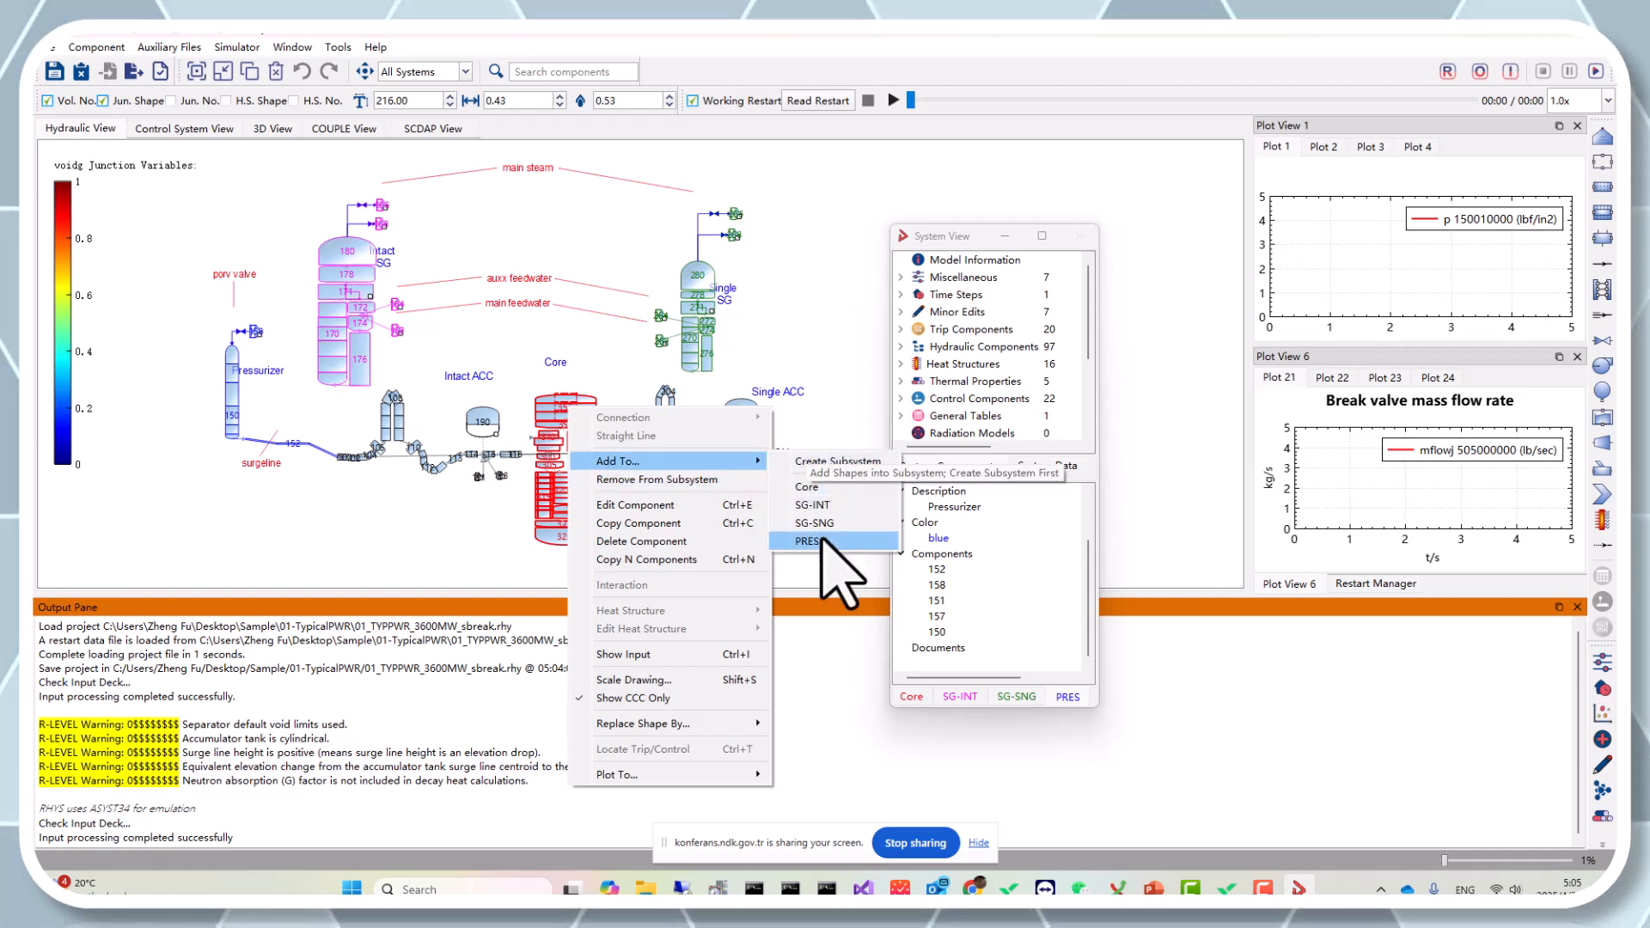
{"action": "left_click", "coordinate": [838, 462]}
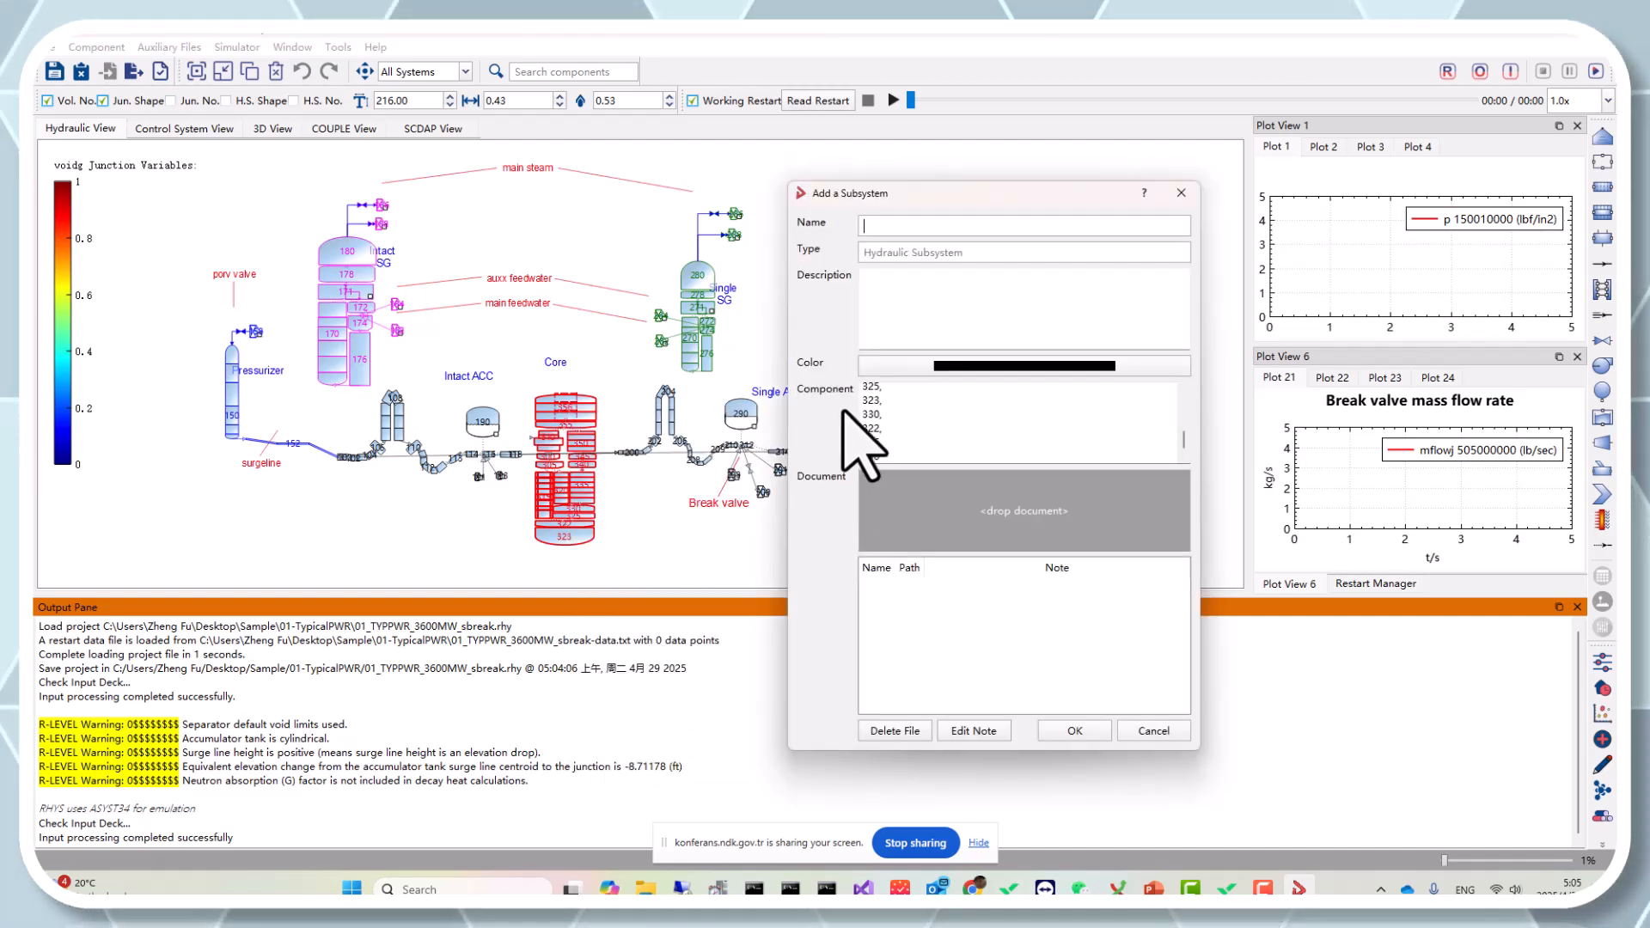
Drop the Licenses folder as a document into the Add a Subsystem dialog, then close the dialog.
{"action": "left_click_drag", "start_coordinate": [894, 203], "coordinate": [686, 208]}
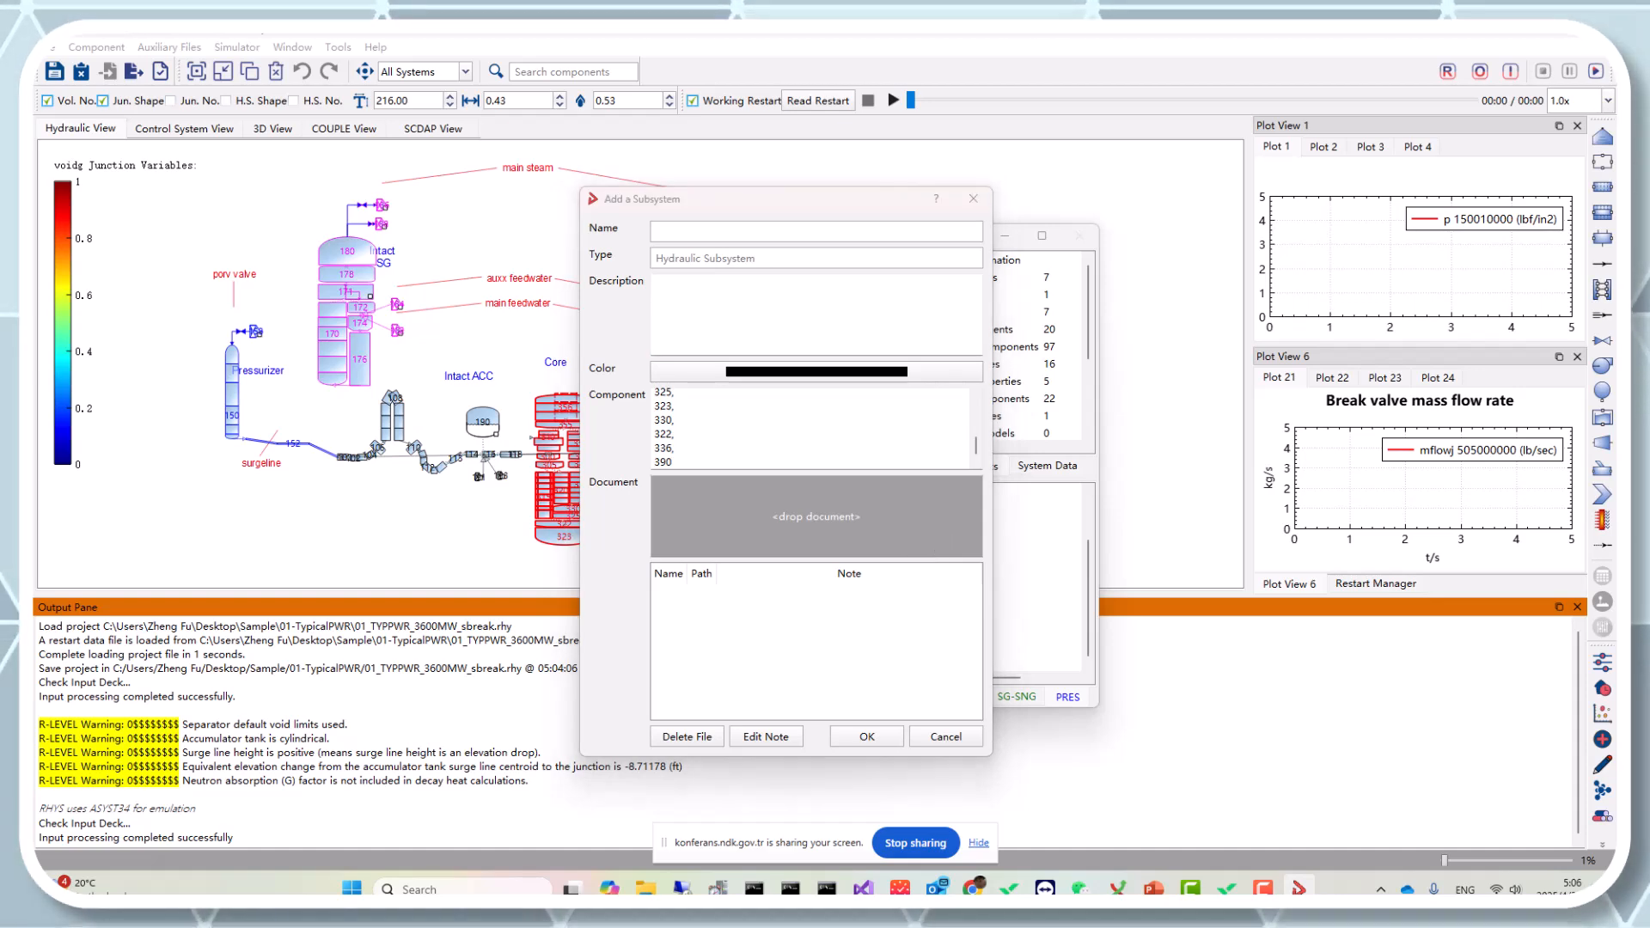
{"action": "key", "text": "super+d"}
{"action": "key", "text": "super+d"}
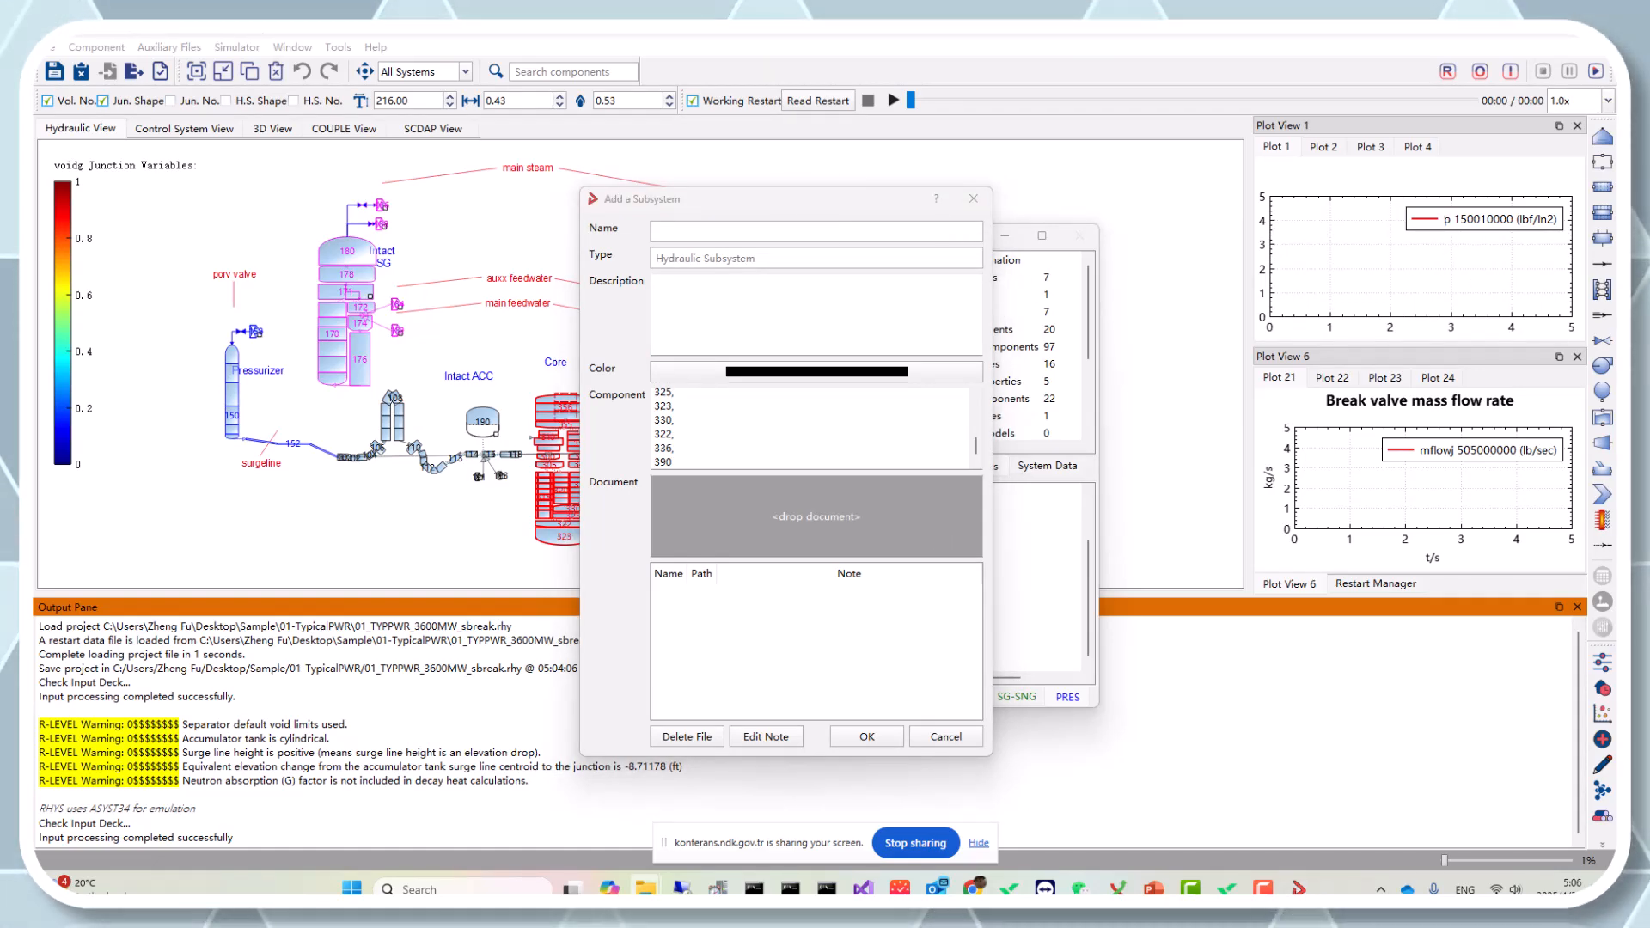
{"action": "left_click_drag", "start_coordinate": [34, 308], "coordinate": [788, 533]}
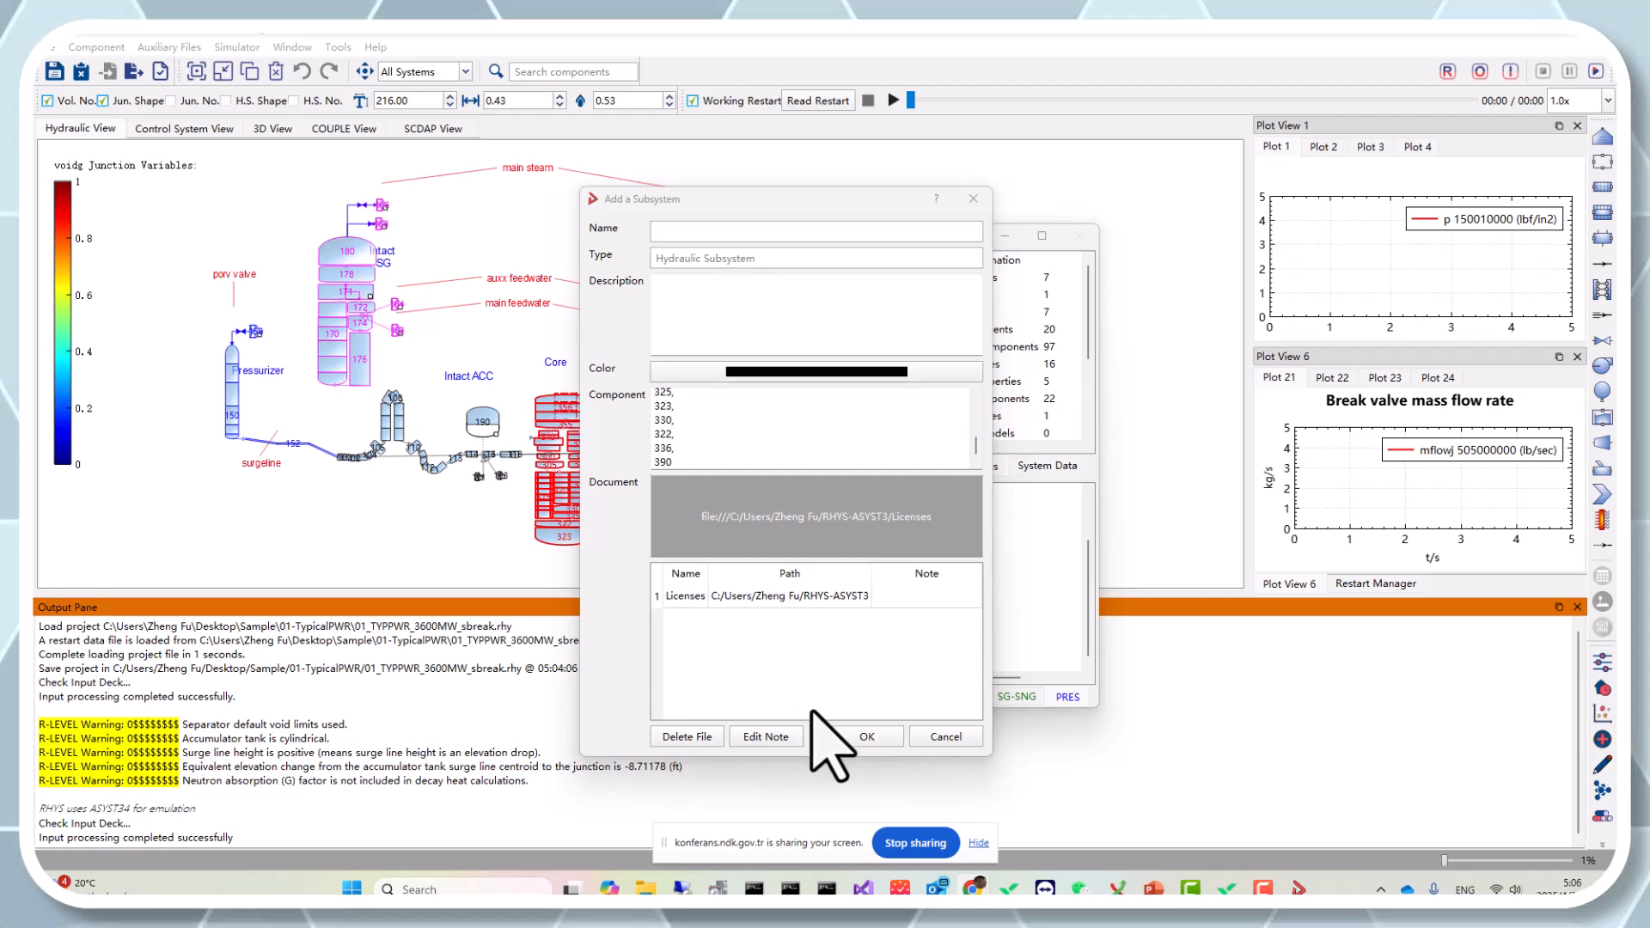
{"action": "left_click", "coordinate": [973, 199]}
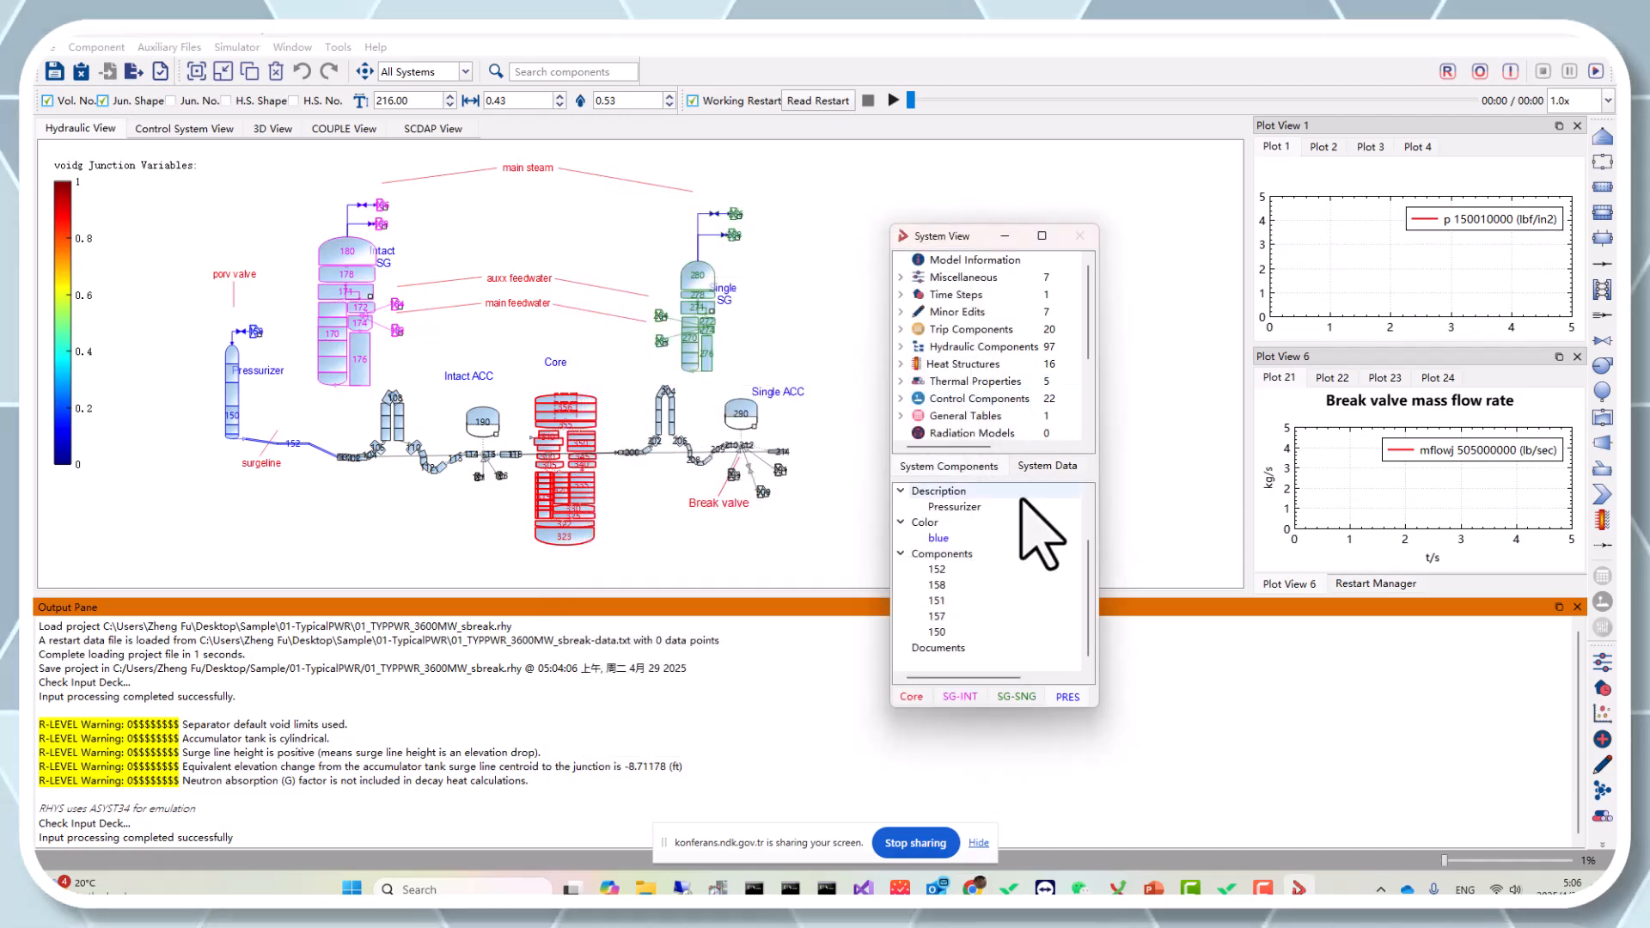
Switch the display mode to Subsystems and move the Core subsystem lower in the hydraulic diagram.
{"action": "left_click", "coordinate": [911, 698]}
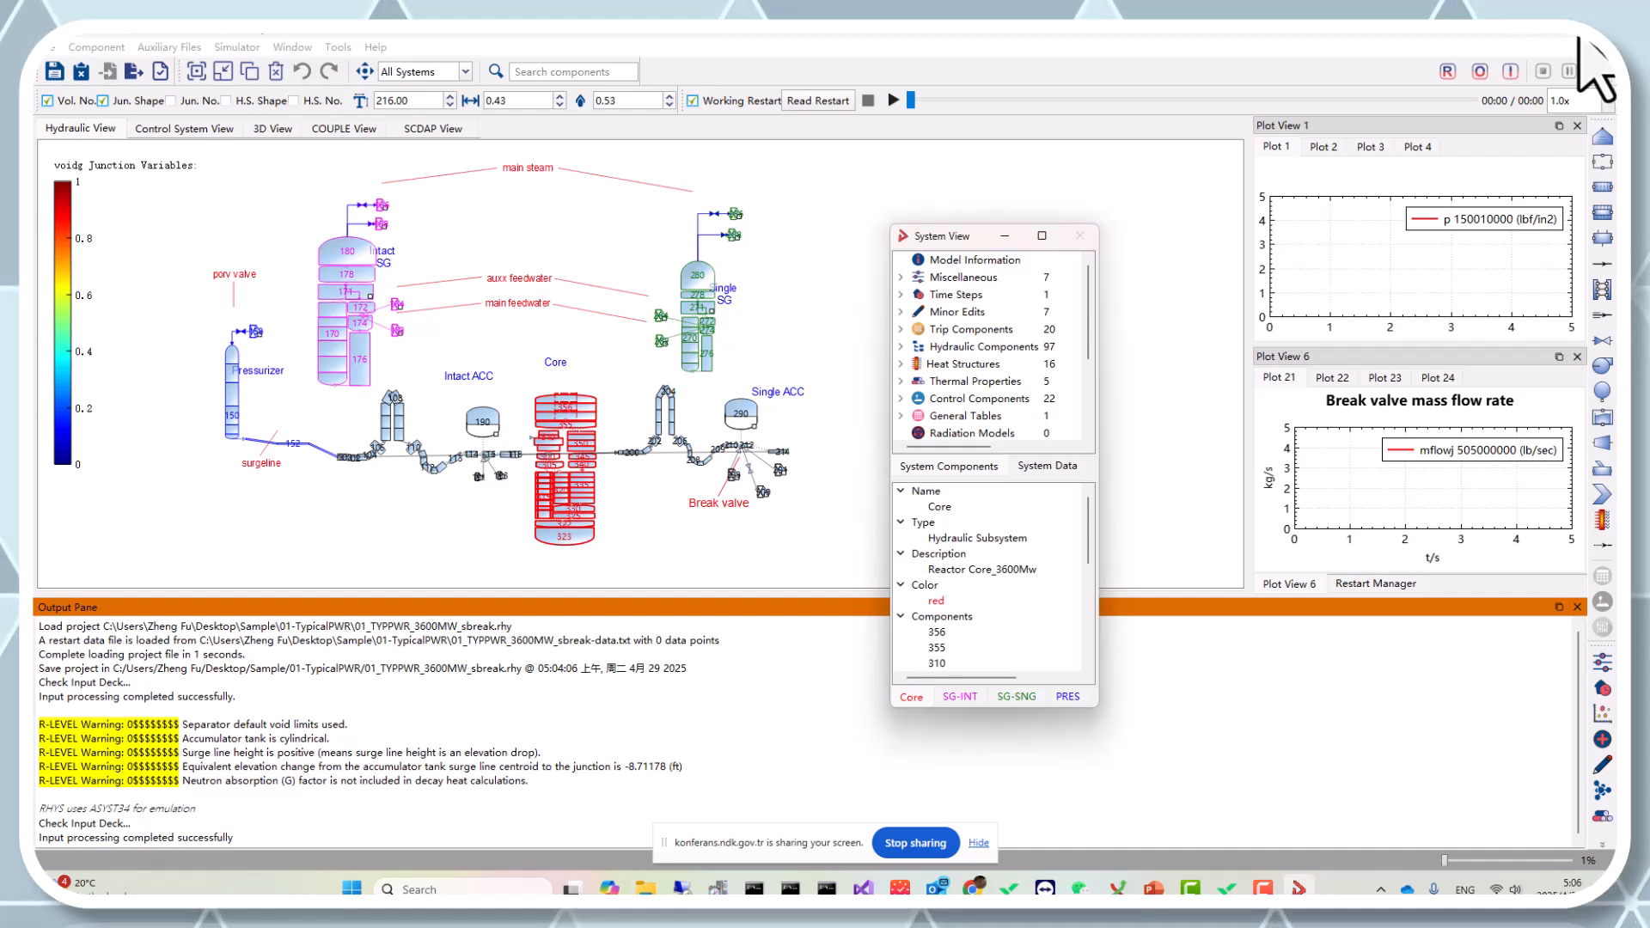
{"action": "left_click", "coordinate": [436, 83]}
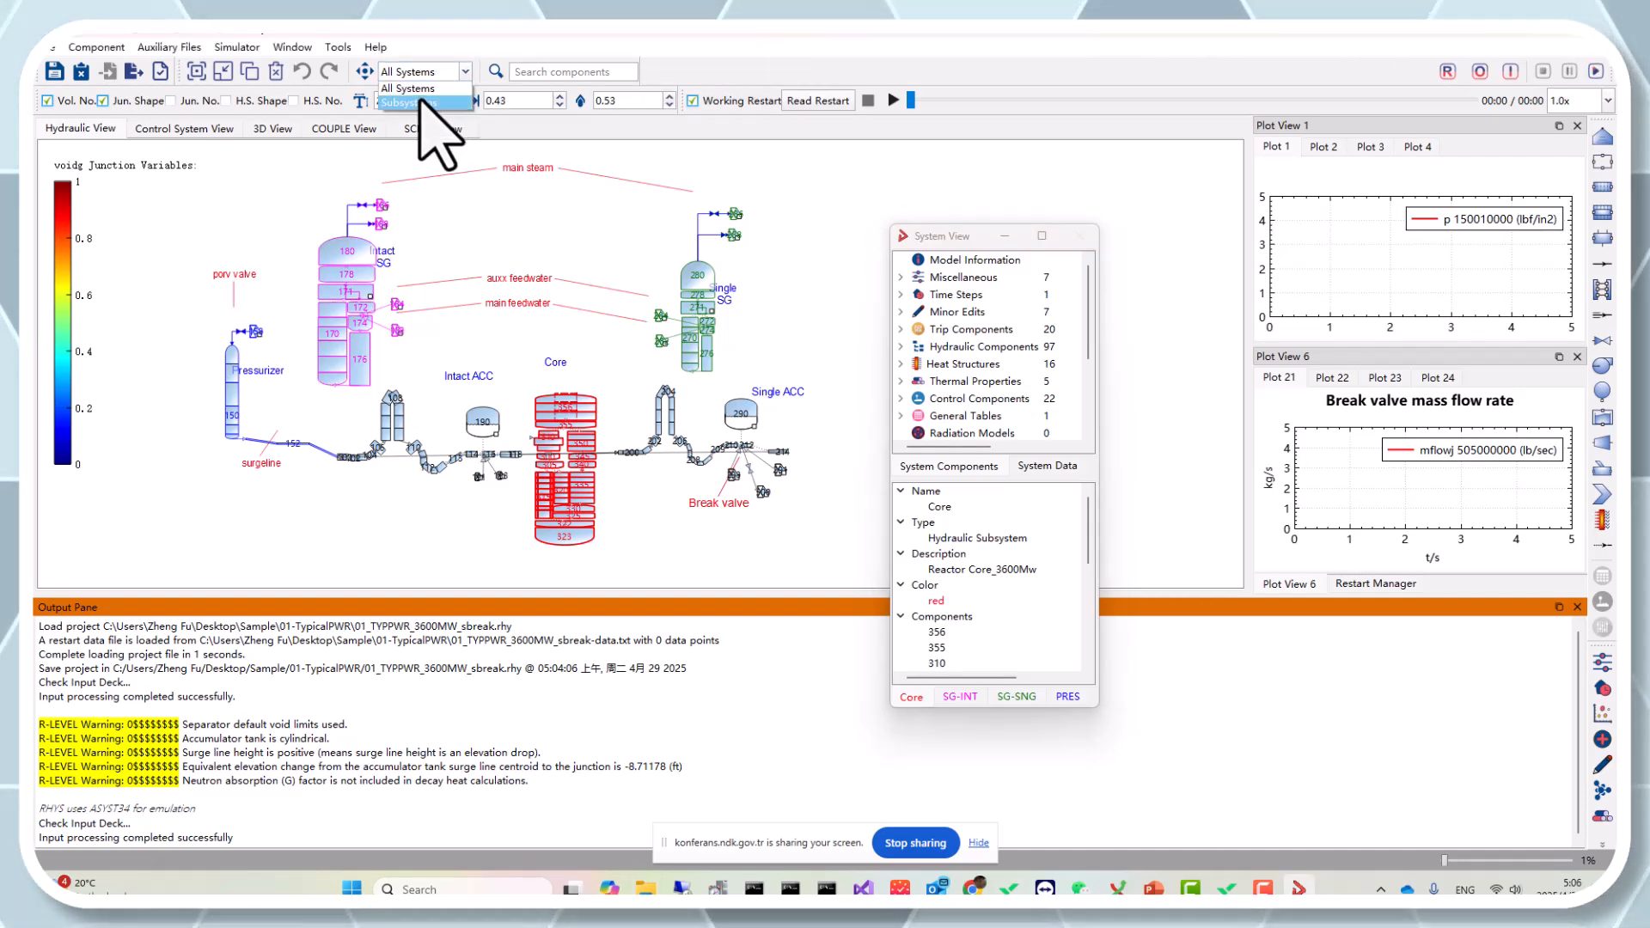
{"action": "left_click", "coordinate": [425, 102]}
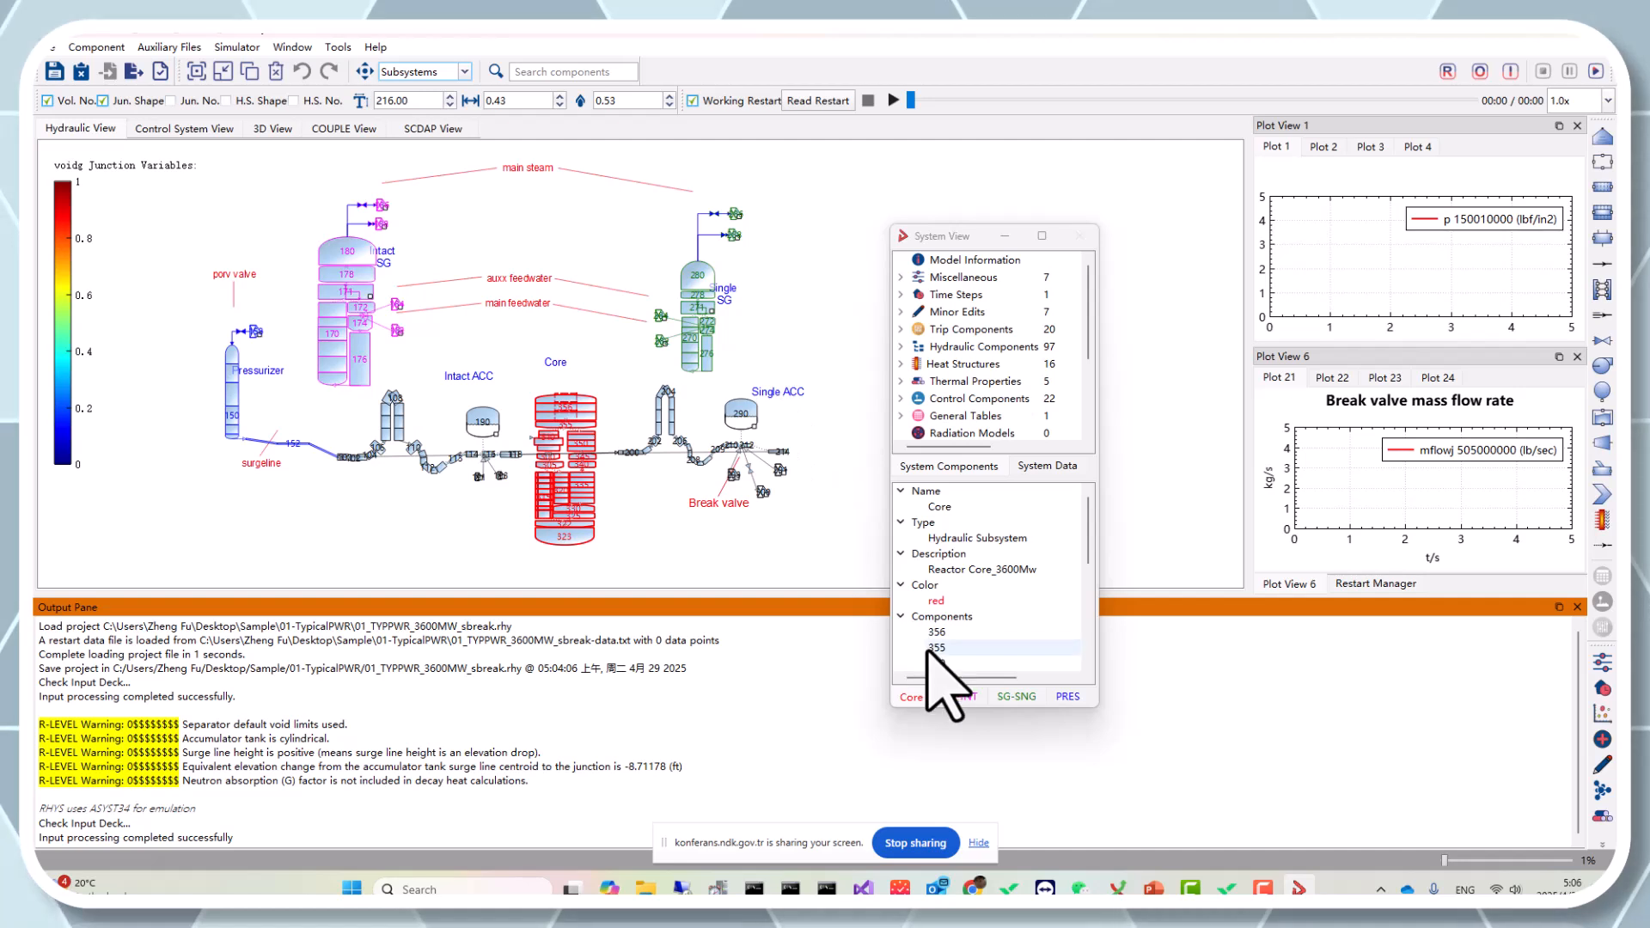
{"action": "left_click", "coordinate": [829, 356]}
{"action": "left_click_drag", "start_coordinate": [829, 356], "coordinate": [843, 545]}
{"action": "scroll", "coordinate": [840, 527], "scroll_direction": "down", "scroll_amount": 2}
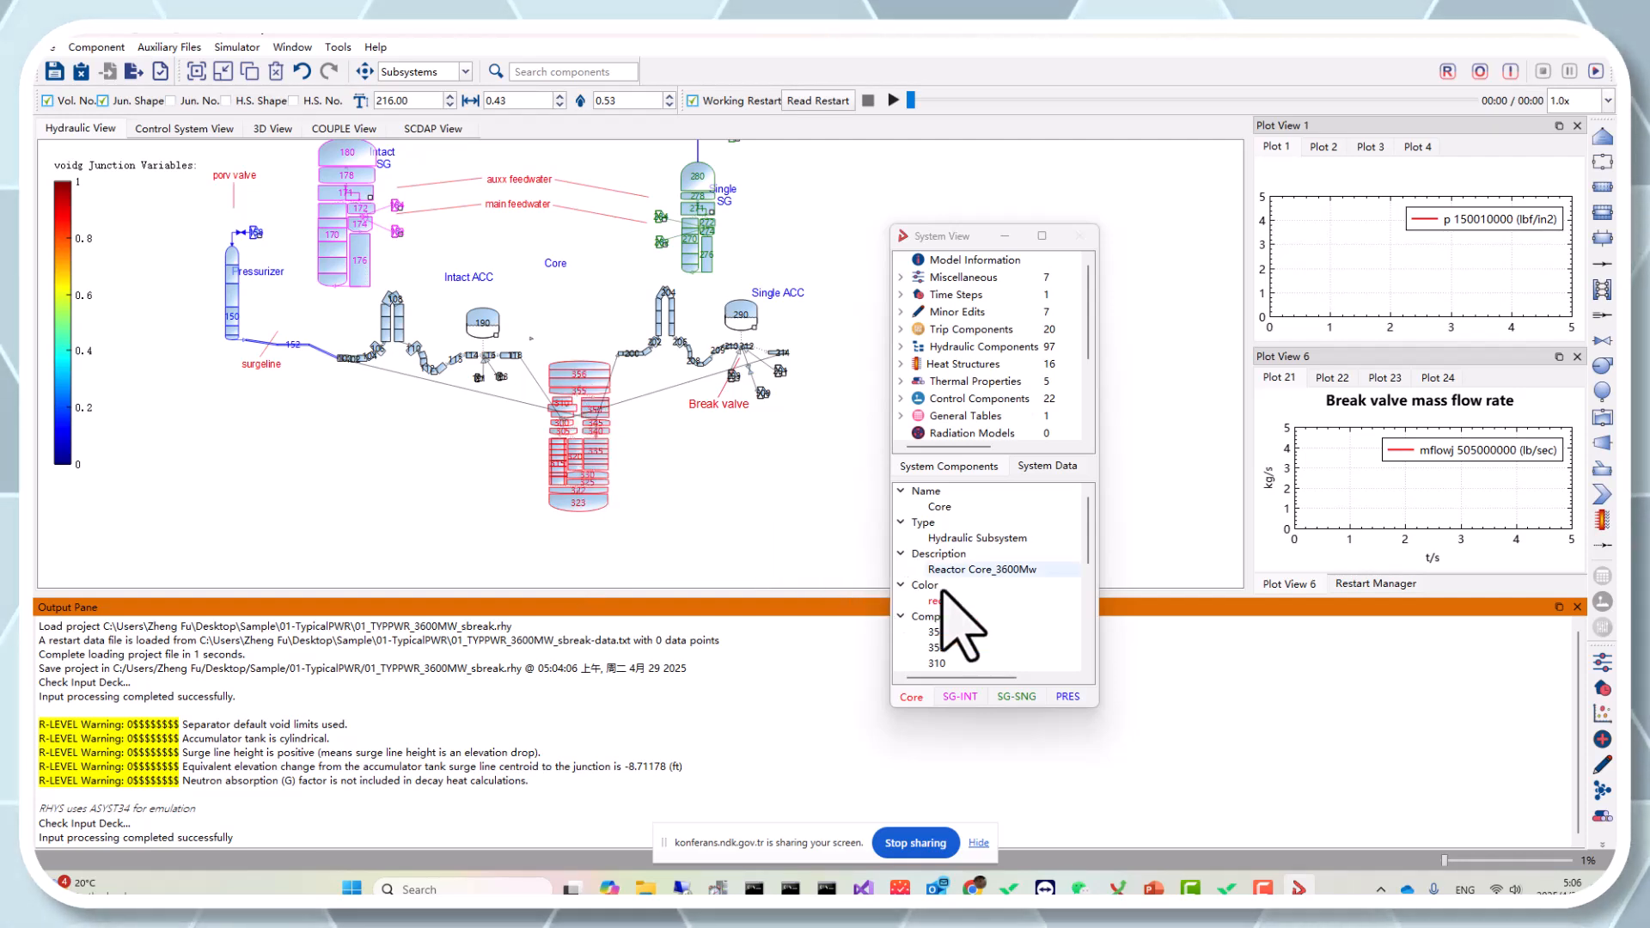
Save the PRES subsystem as PRZ in the Sample folder, replacing the existing PRZ.sub file.
{"action": "left_click", "coordinate": [1068, 697]}
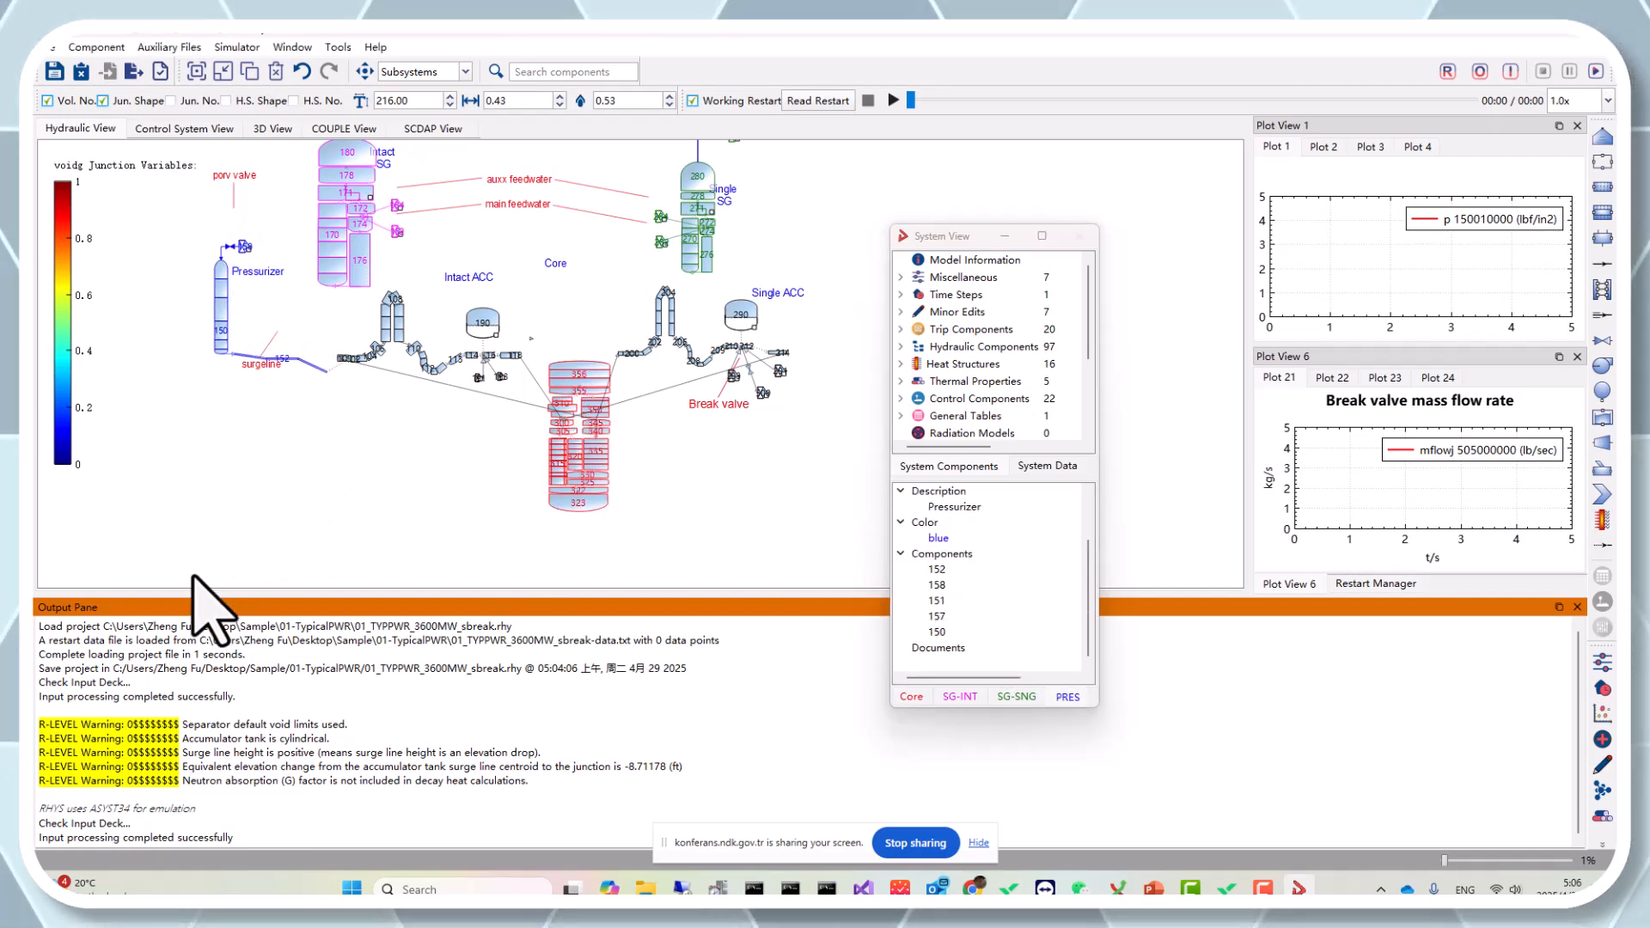
{"action": "right_click", "coordinate": [1081, 697]}
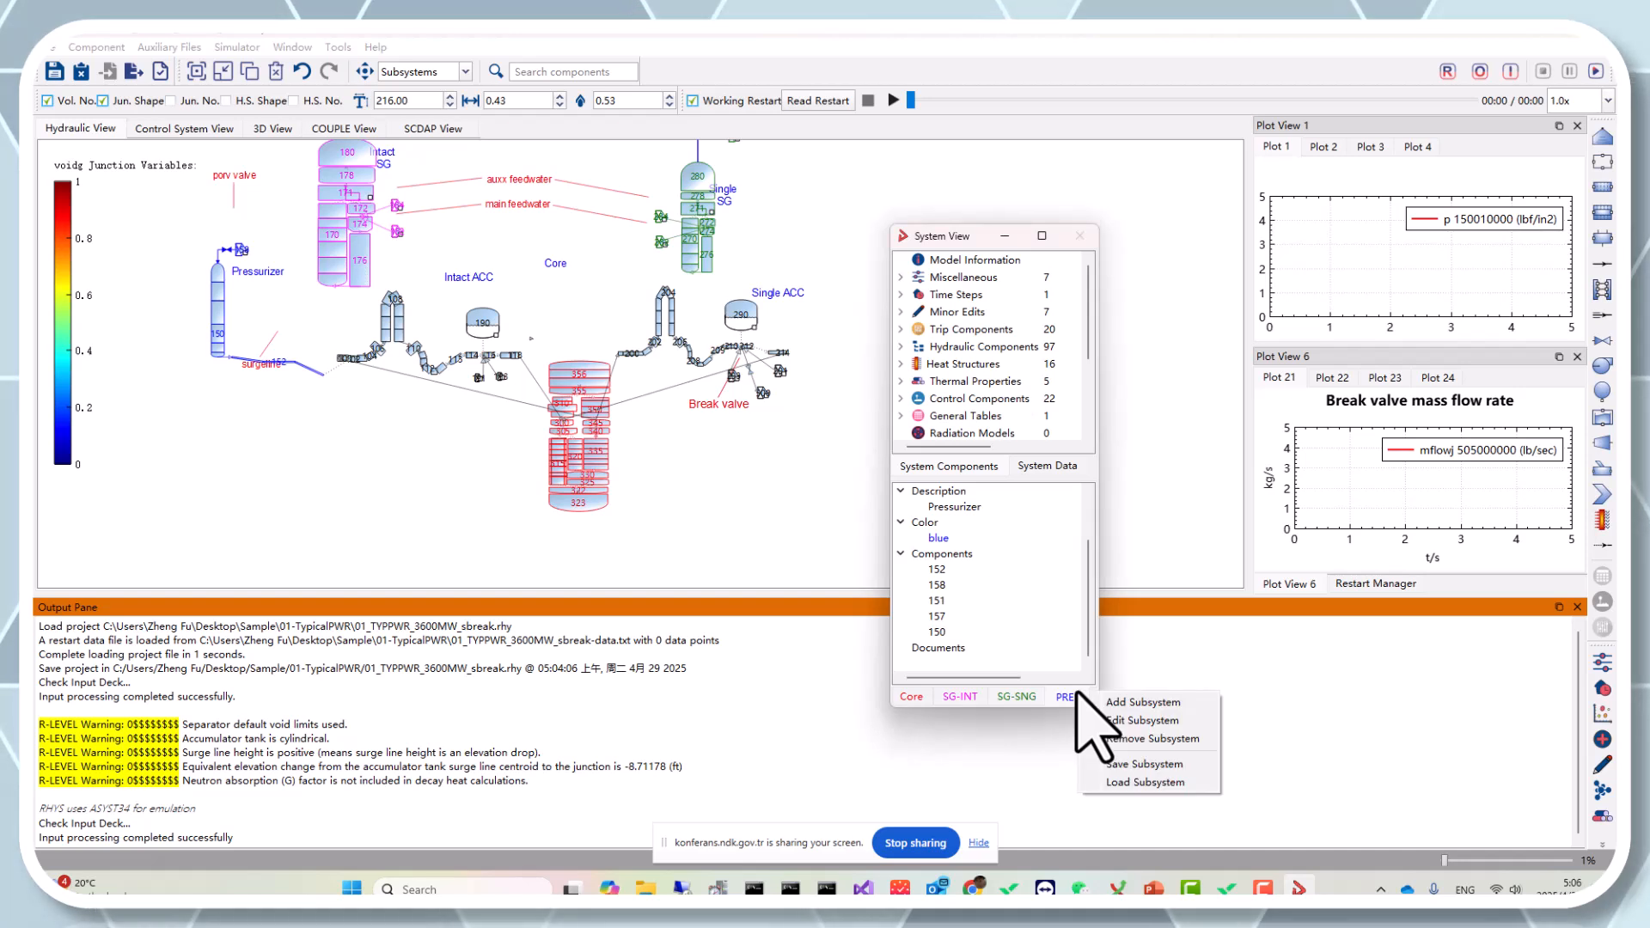
{"action": "left_click", "coordinate": [1058, 694]}
{"action": "right_click", "coordinate": [1058, 694]}
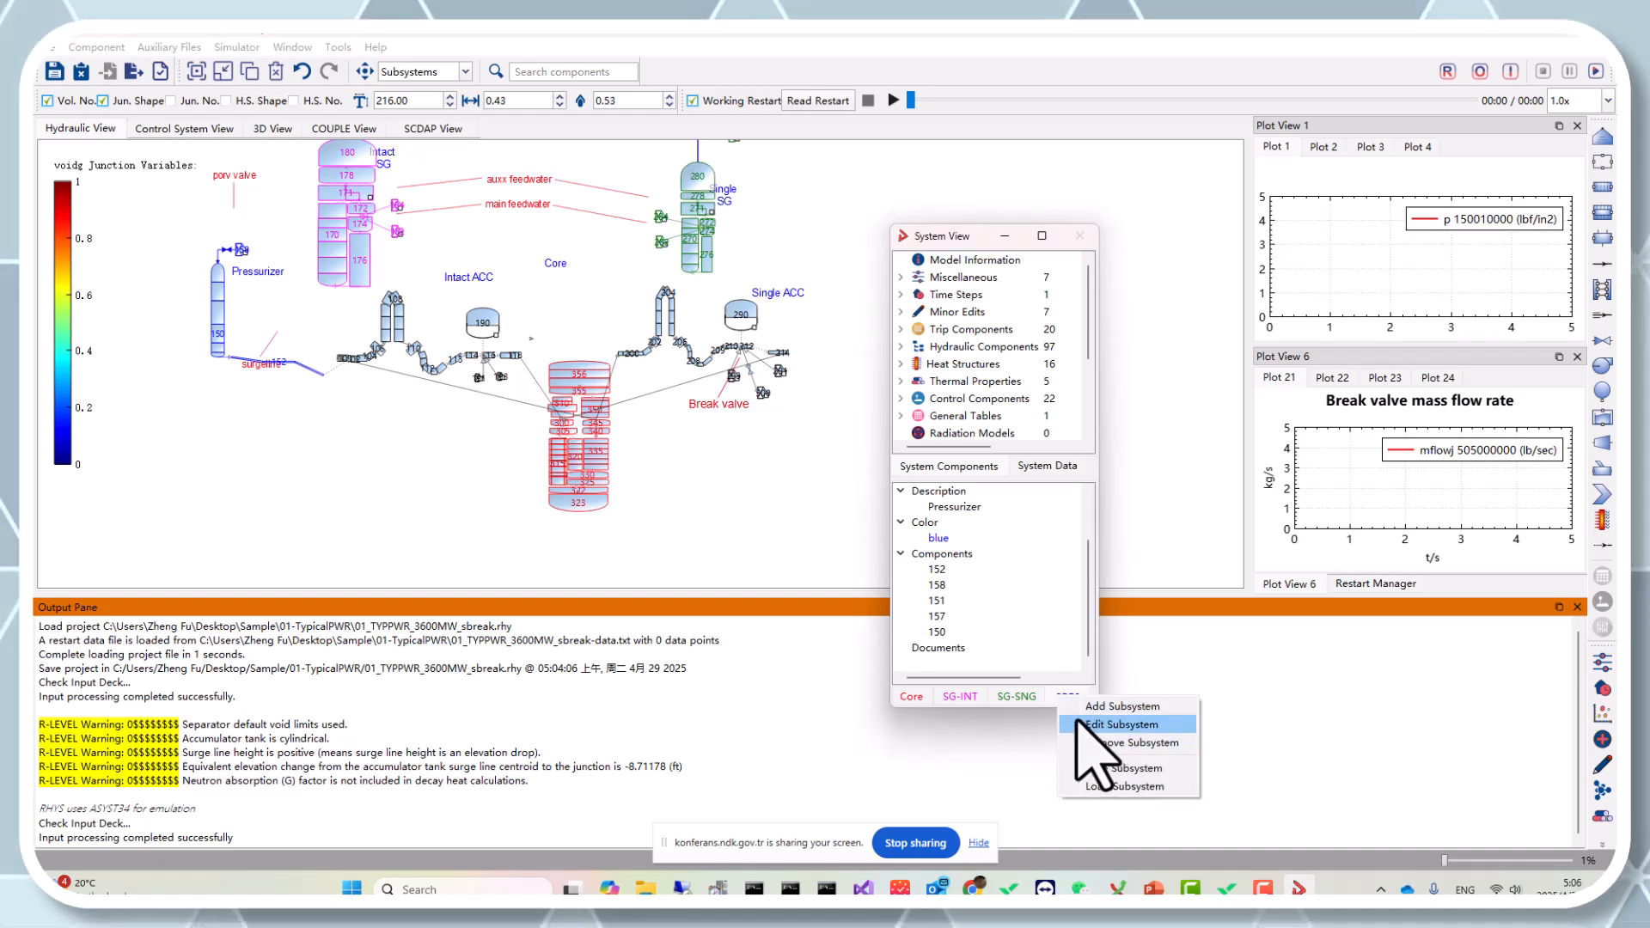
{"action": "left_click", "coordinate": [1066, 693]}
{"action": "right_click", "coordinate": [1069, 699]}
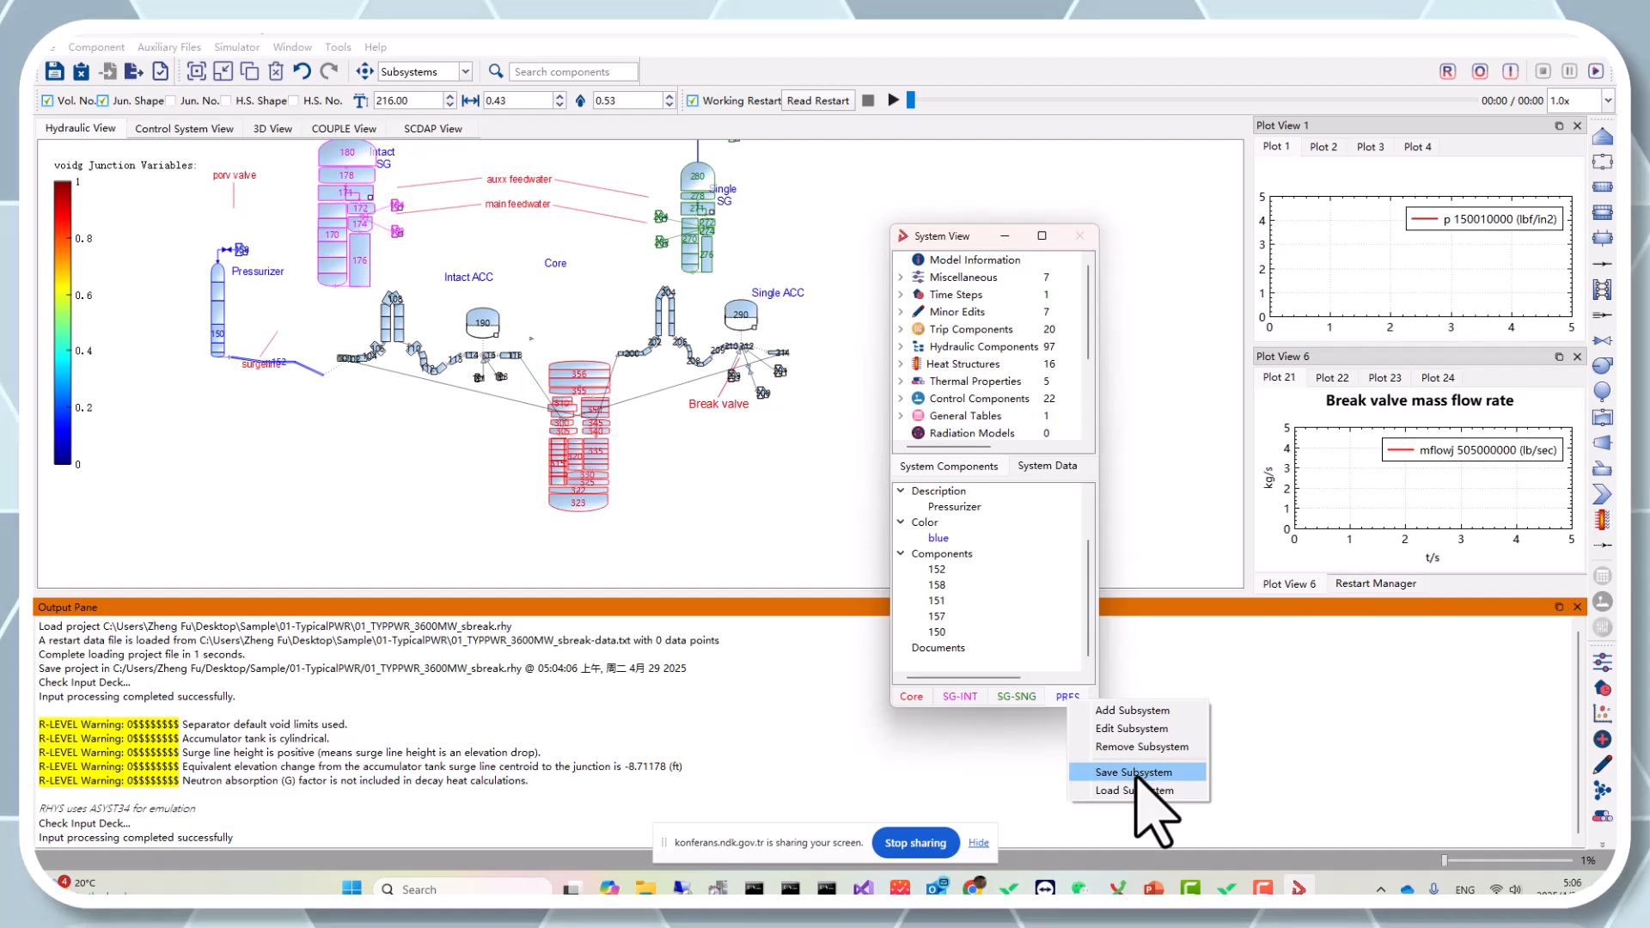
{"action": "left_click", "coordinate": [1135, 772]}
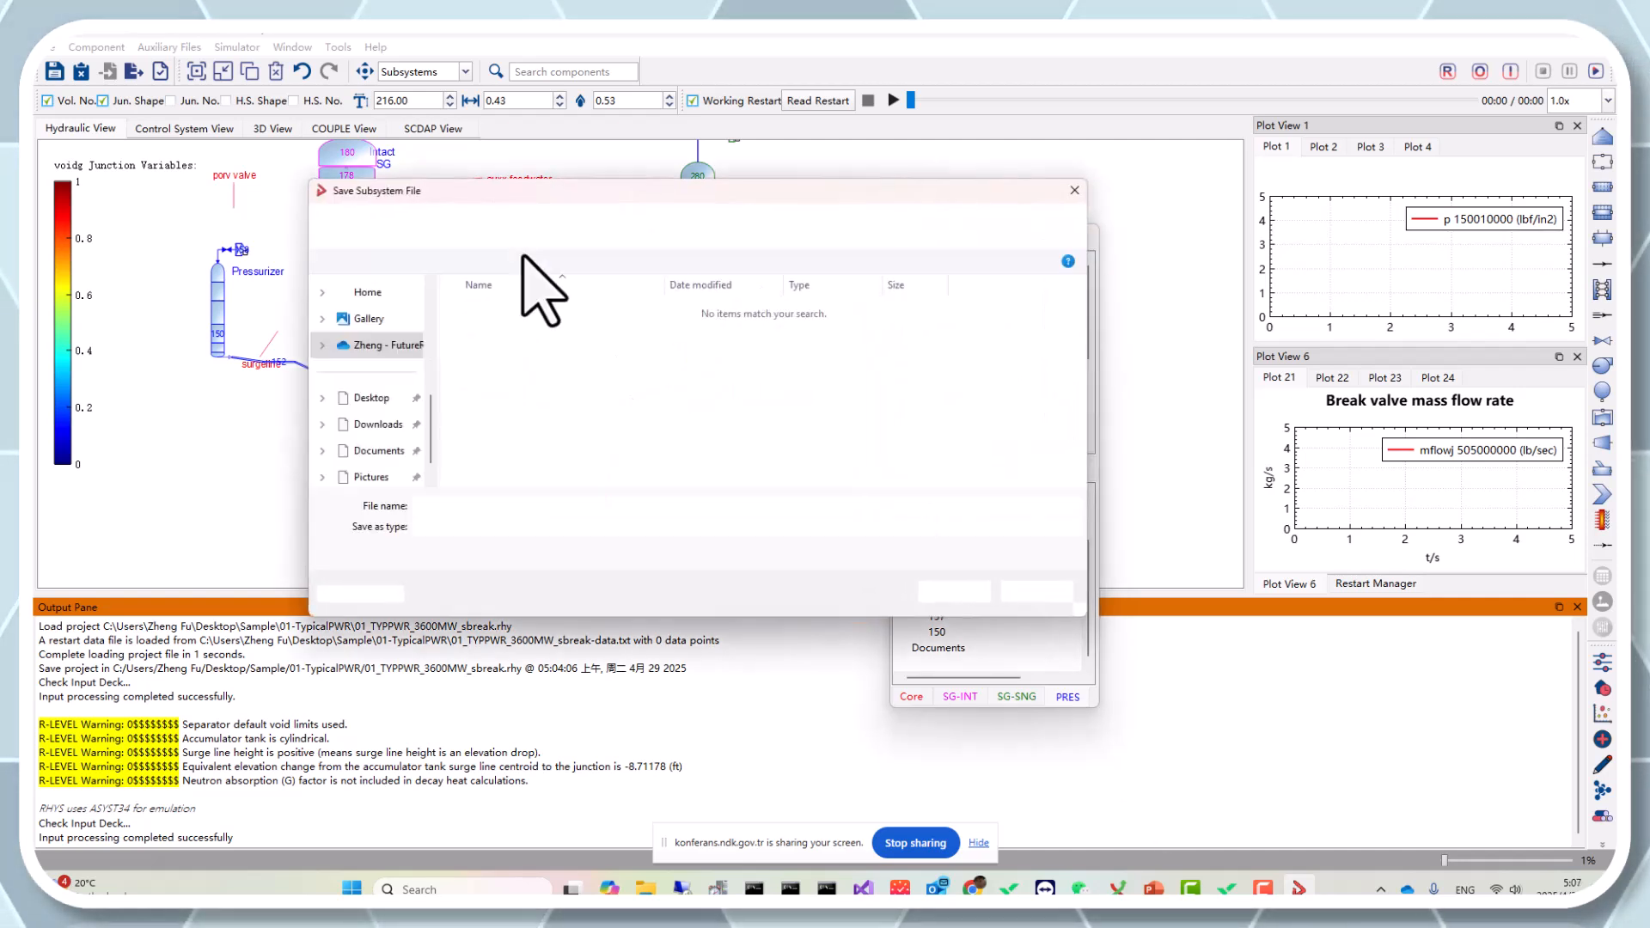
{"action": "left_click", "coordinate": [529, 225]}
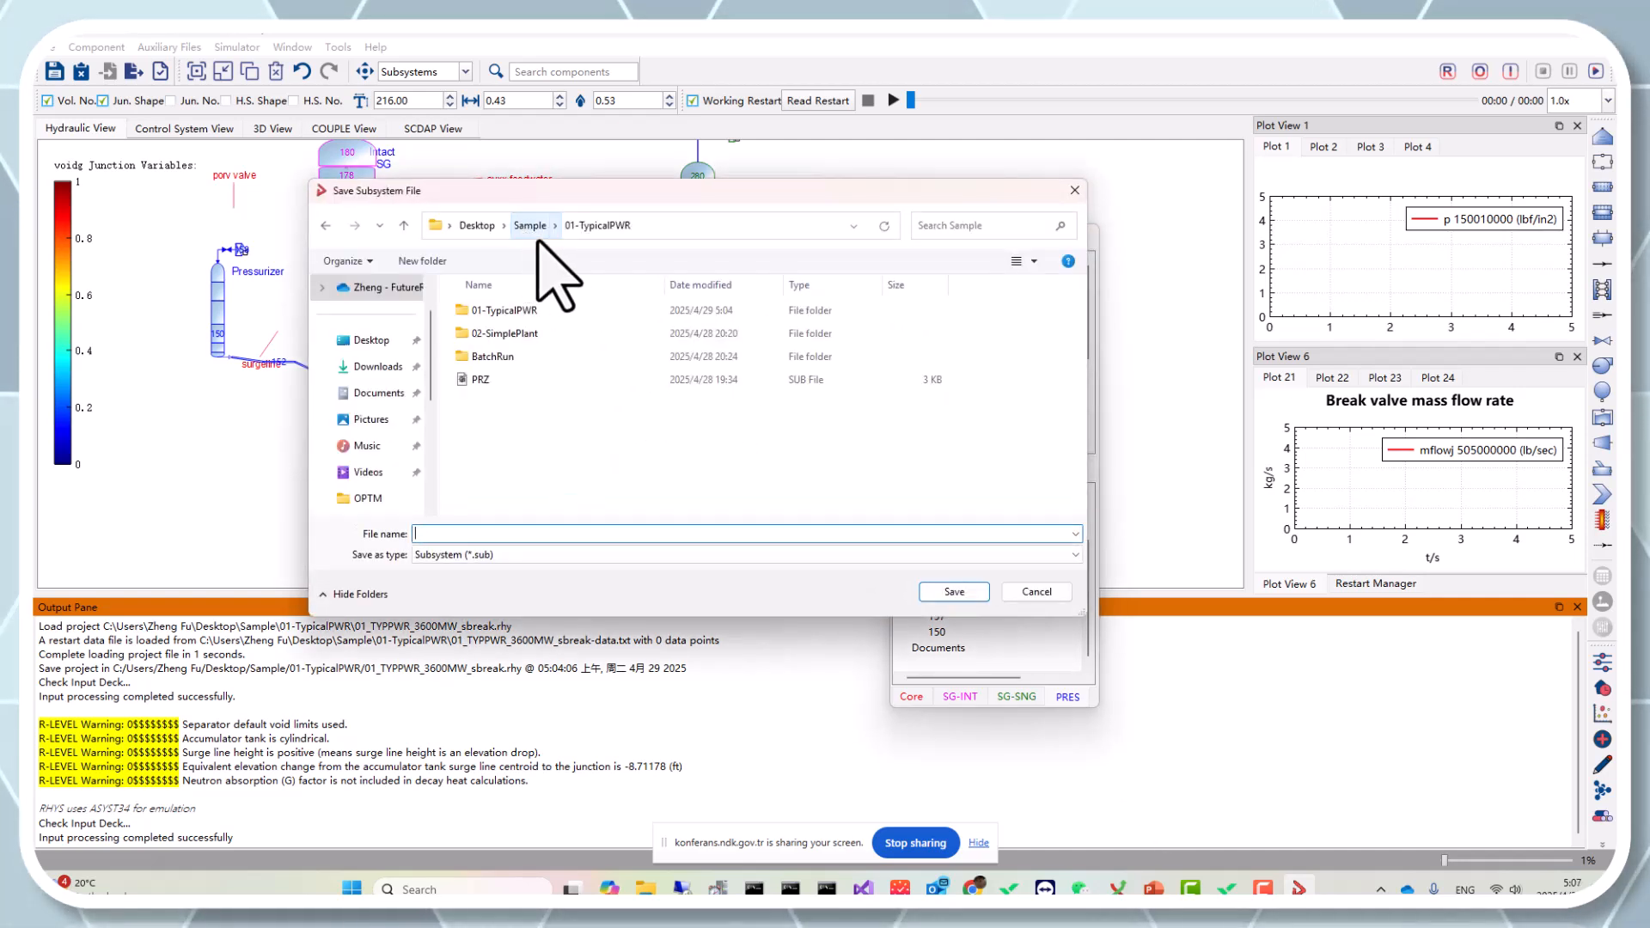
{"action": "left_click", "coordinate": [557, 379]}
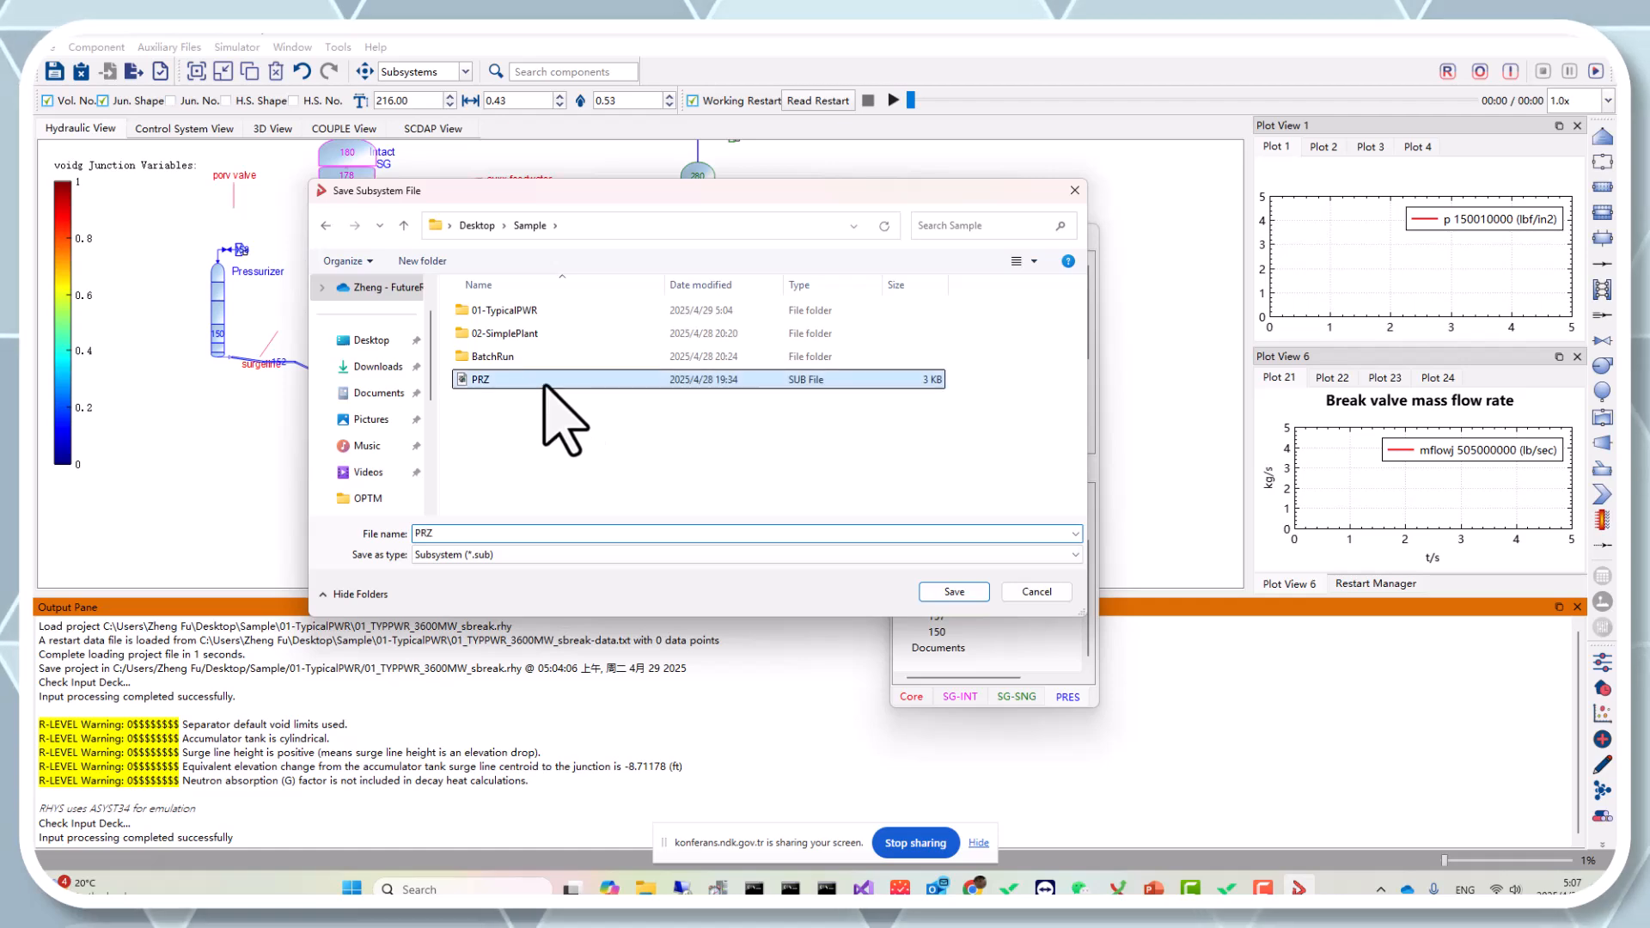
{"action": "left_click", "coordinate": [962, 593]}
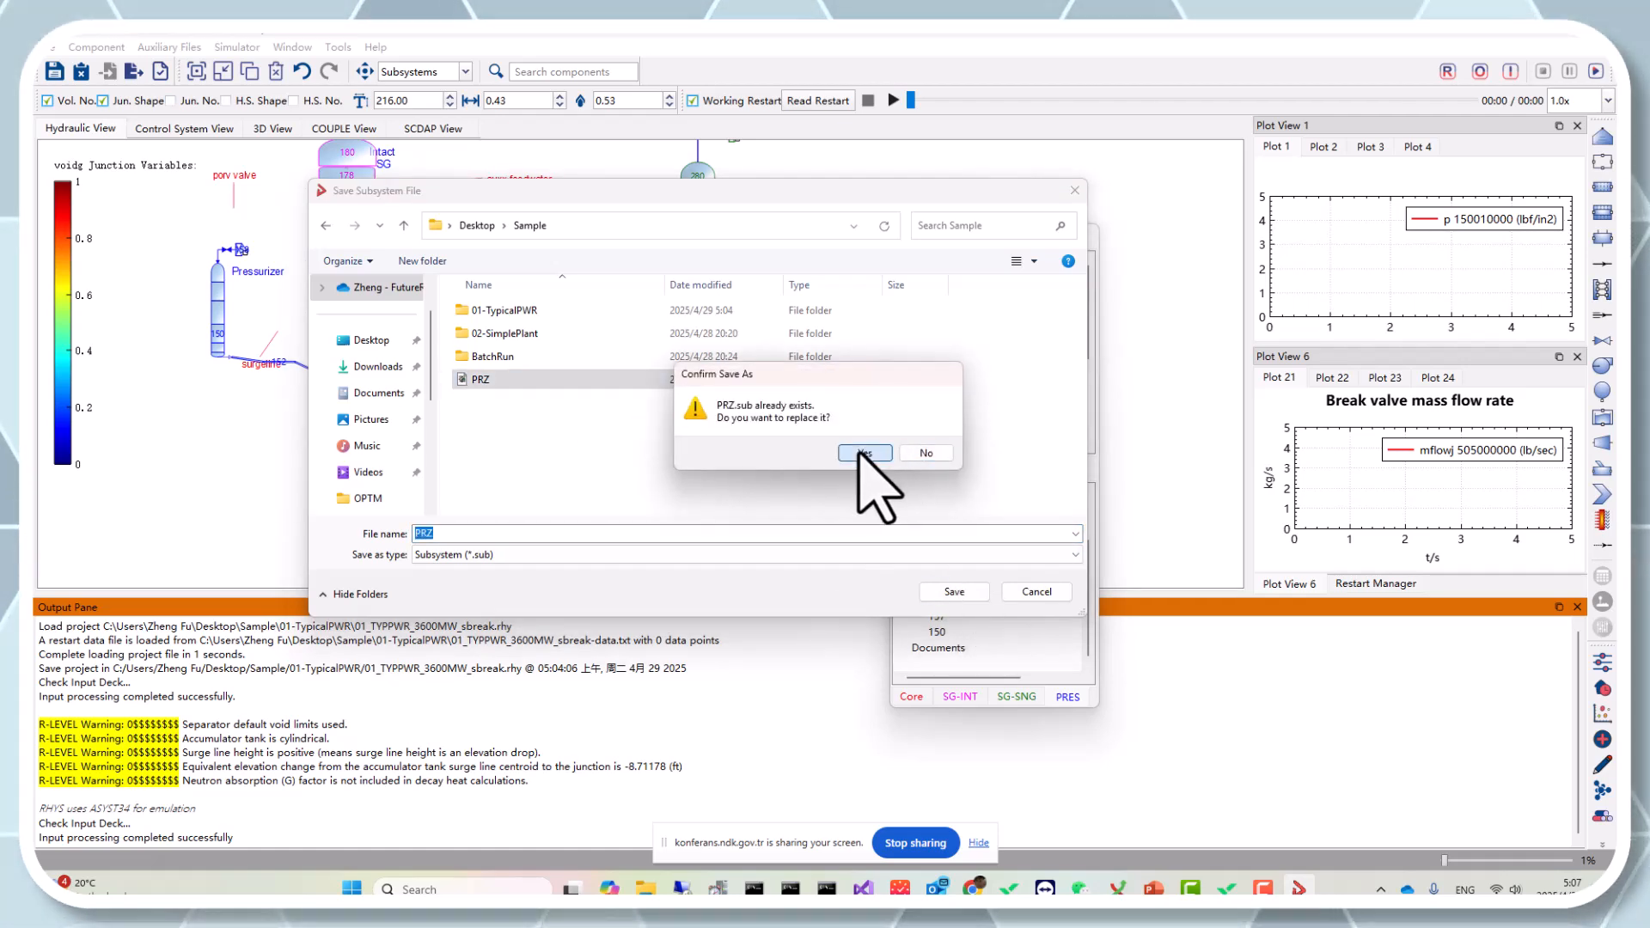
{"action": "left_click", "coordinate": [864, 453]}
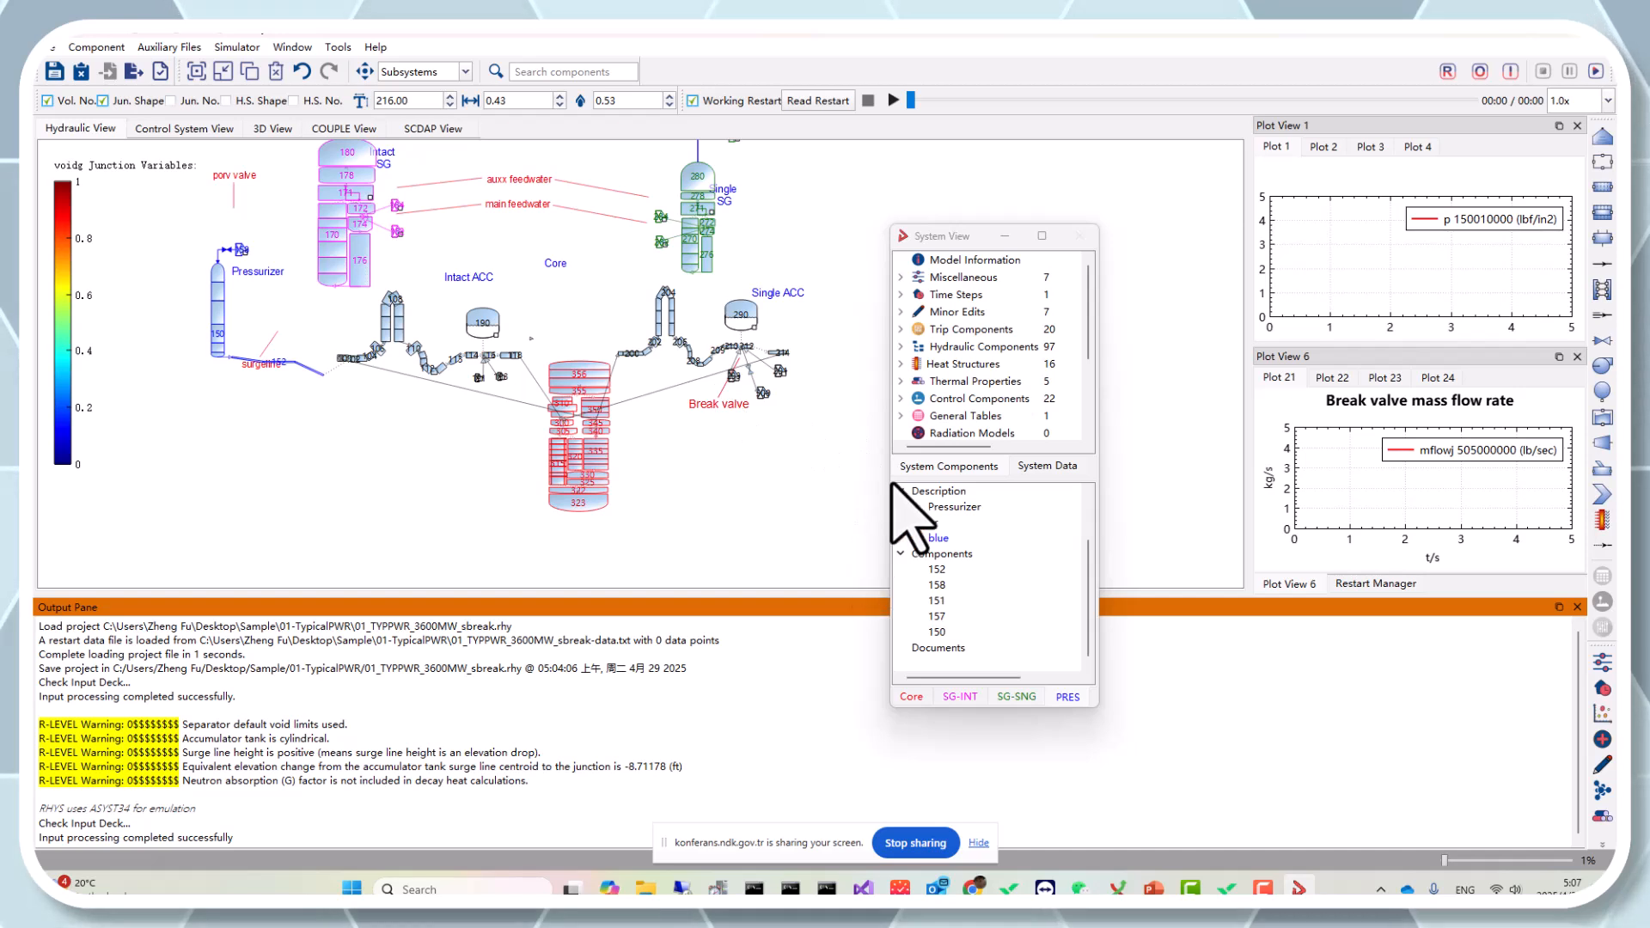
Close the current project without saving it and start a new empty project.
{"action": "left_click", "coordinate": [82, 72]}
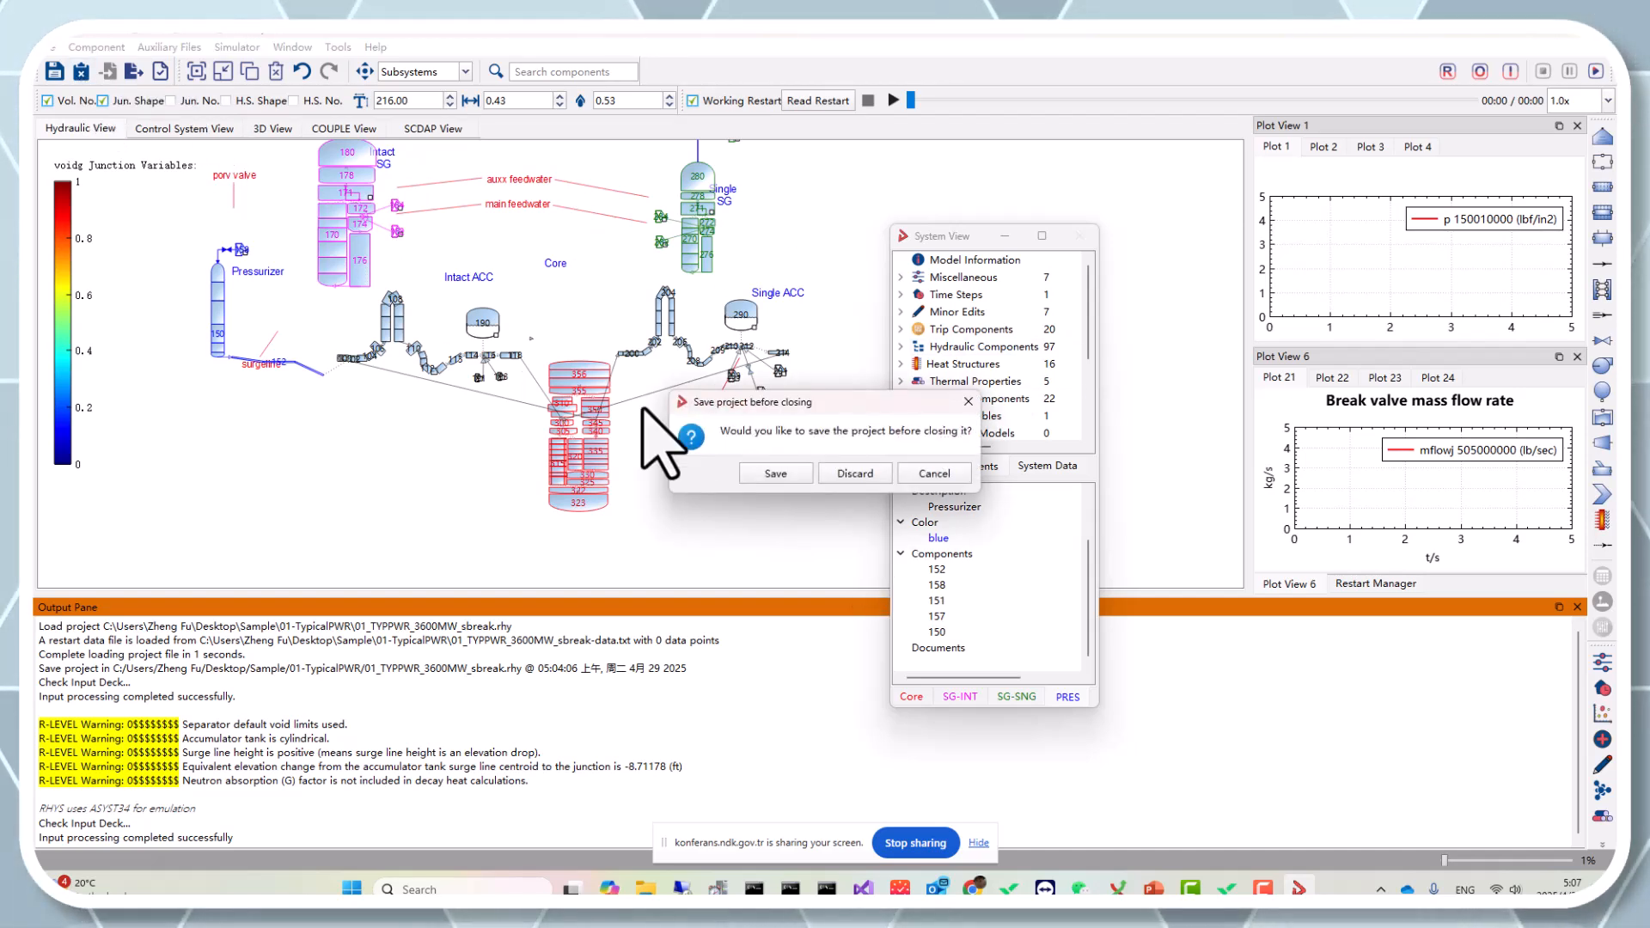
{"action": "left_click", "coordinate": [837, 468]}
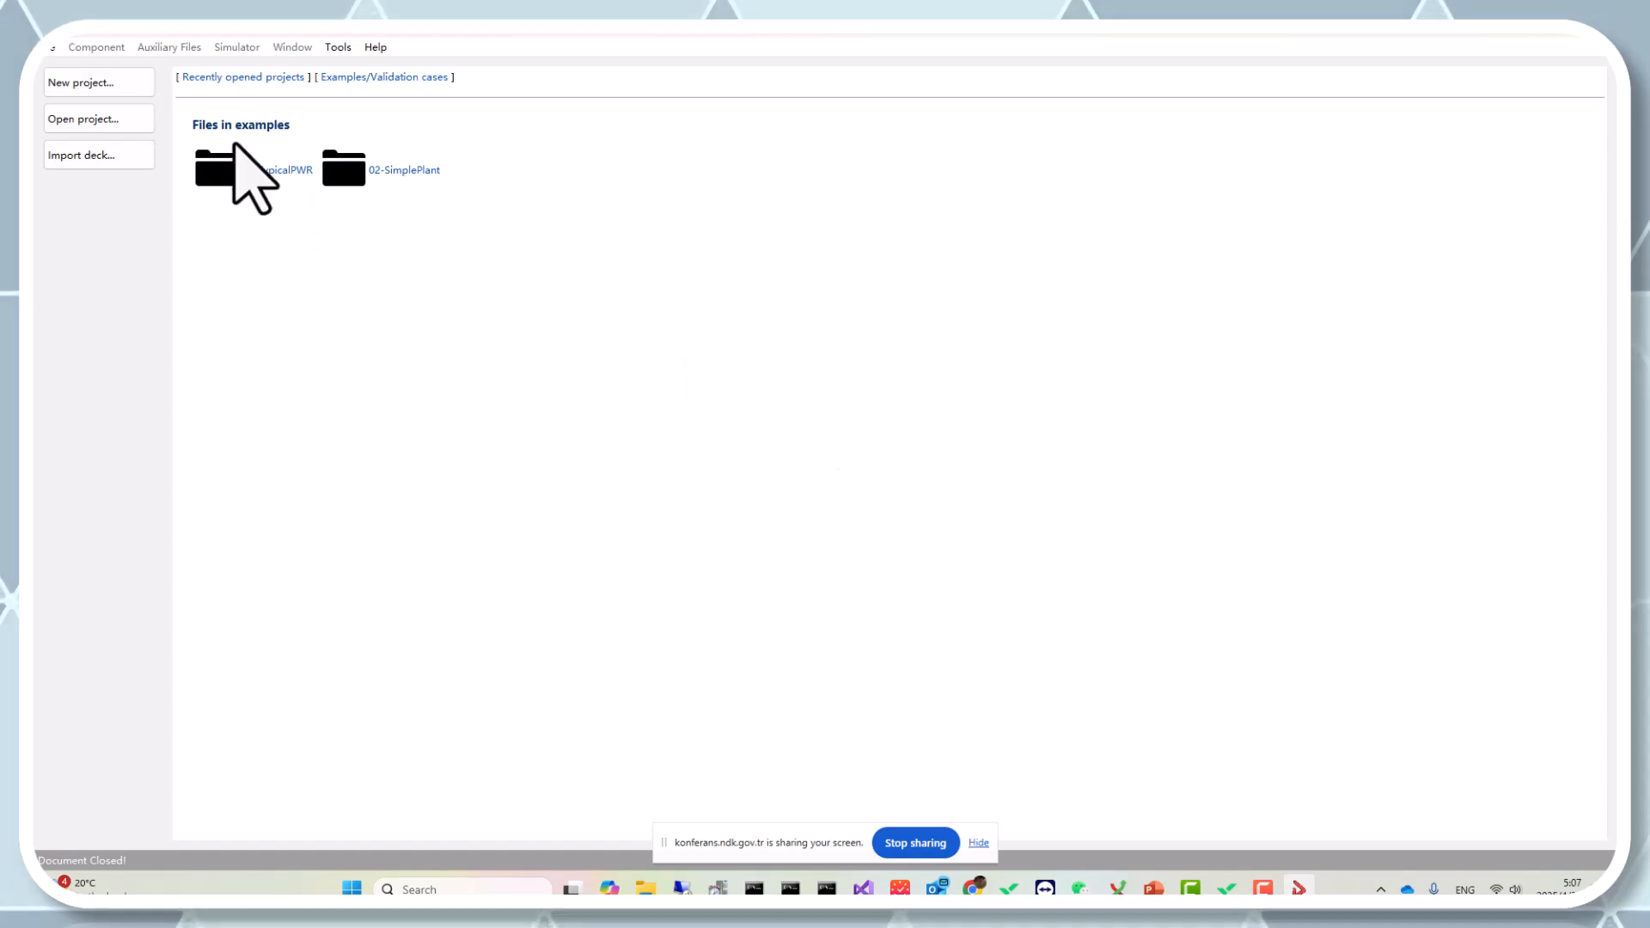
{"action": "left_click", "coordinate": [112, 86]}
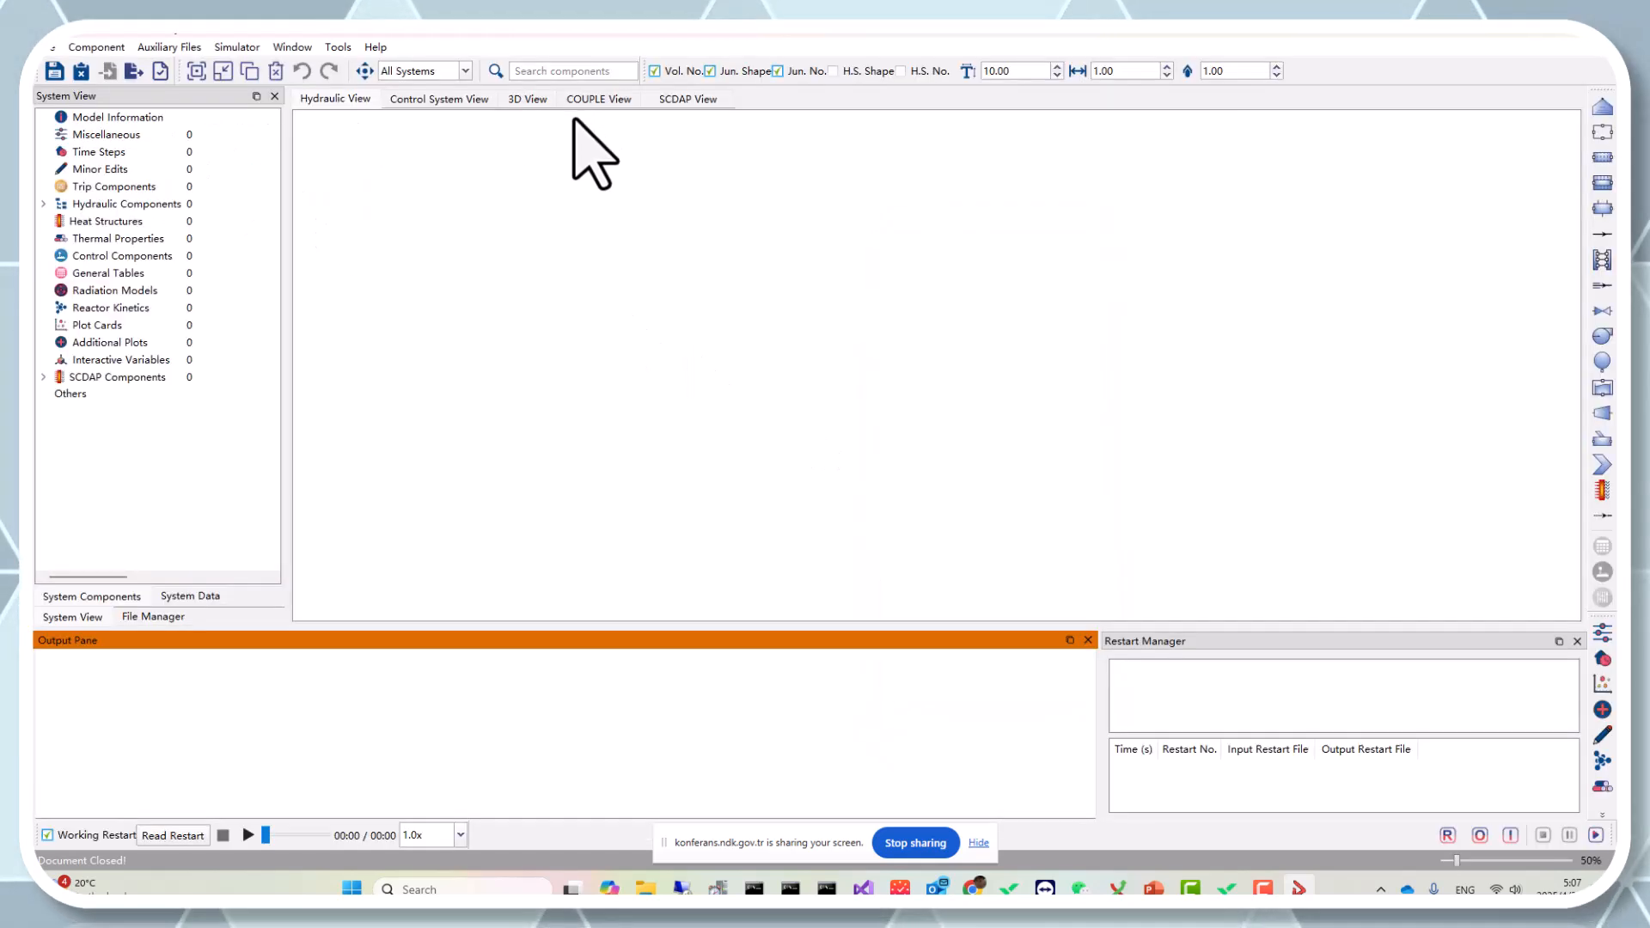
{"action": "left_click", "coordinate": [81, 72]}
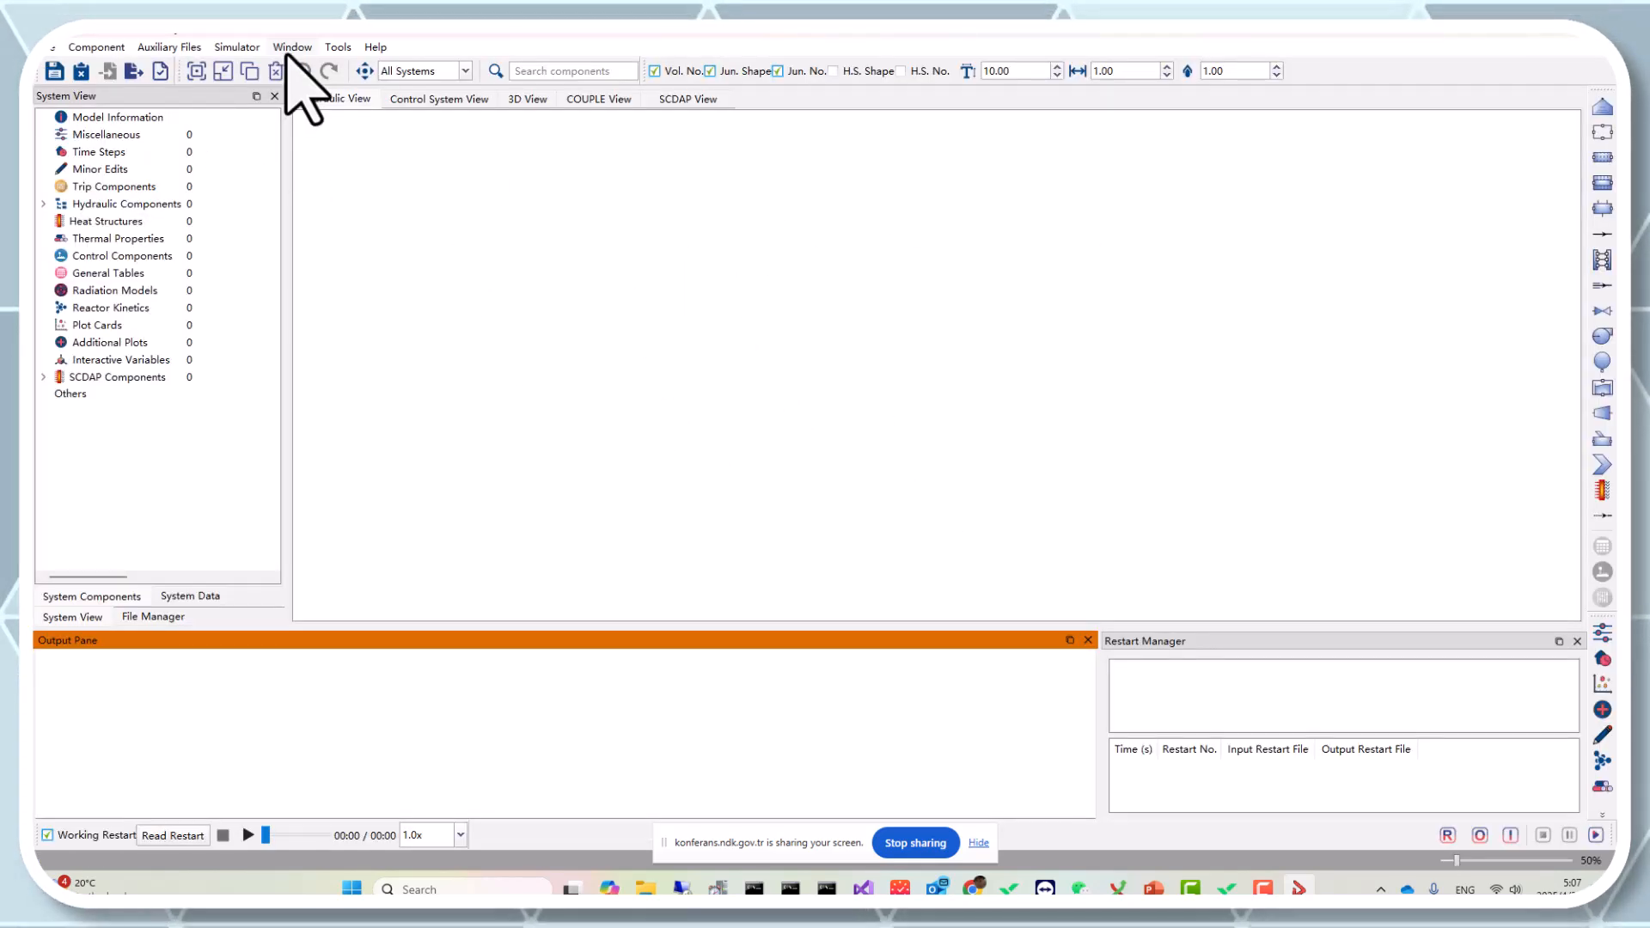
Load the PRZ subsystem file from the Sample folder into the new project.
{"action": "left_click", "coordinate": [326, 52]}
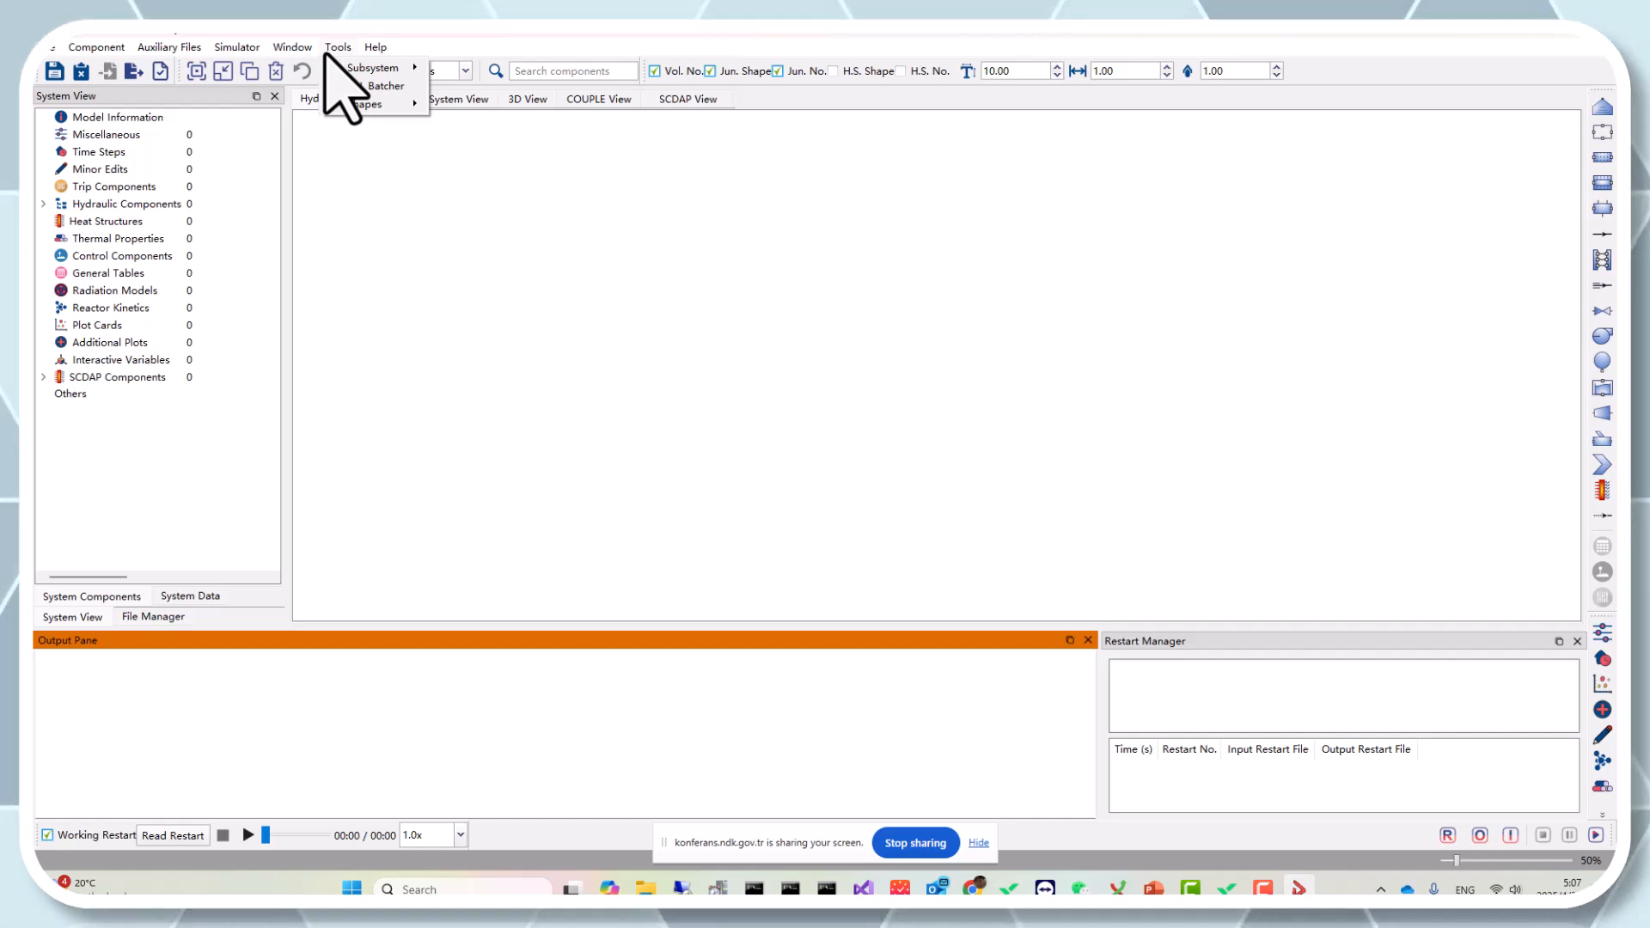
{"action": "left_click", "coordinate": [334, 49]}
{"action": "left_click", "coordinate": [339, 50]}
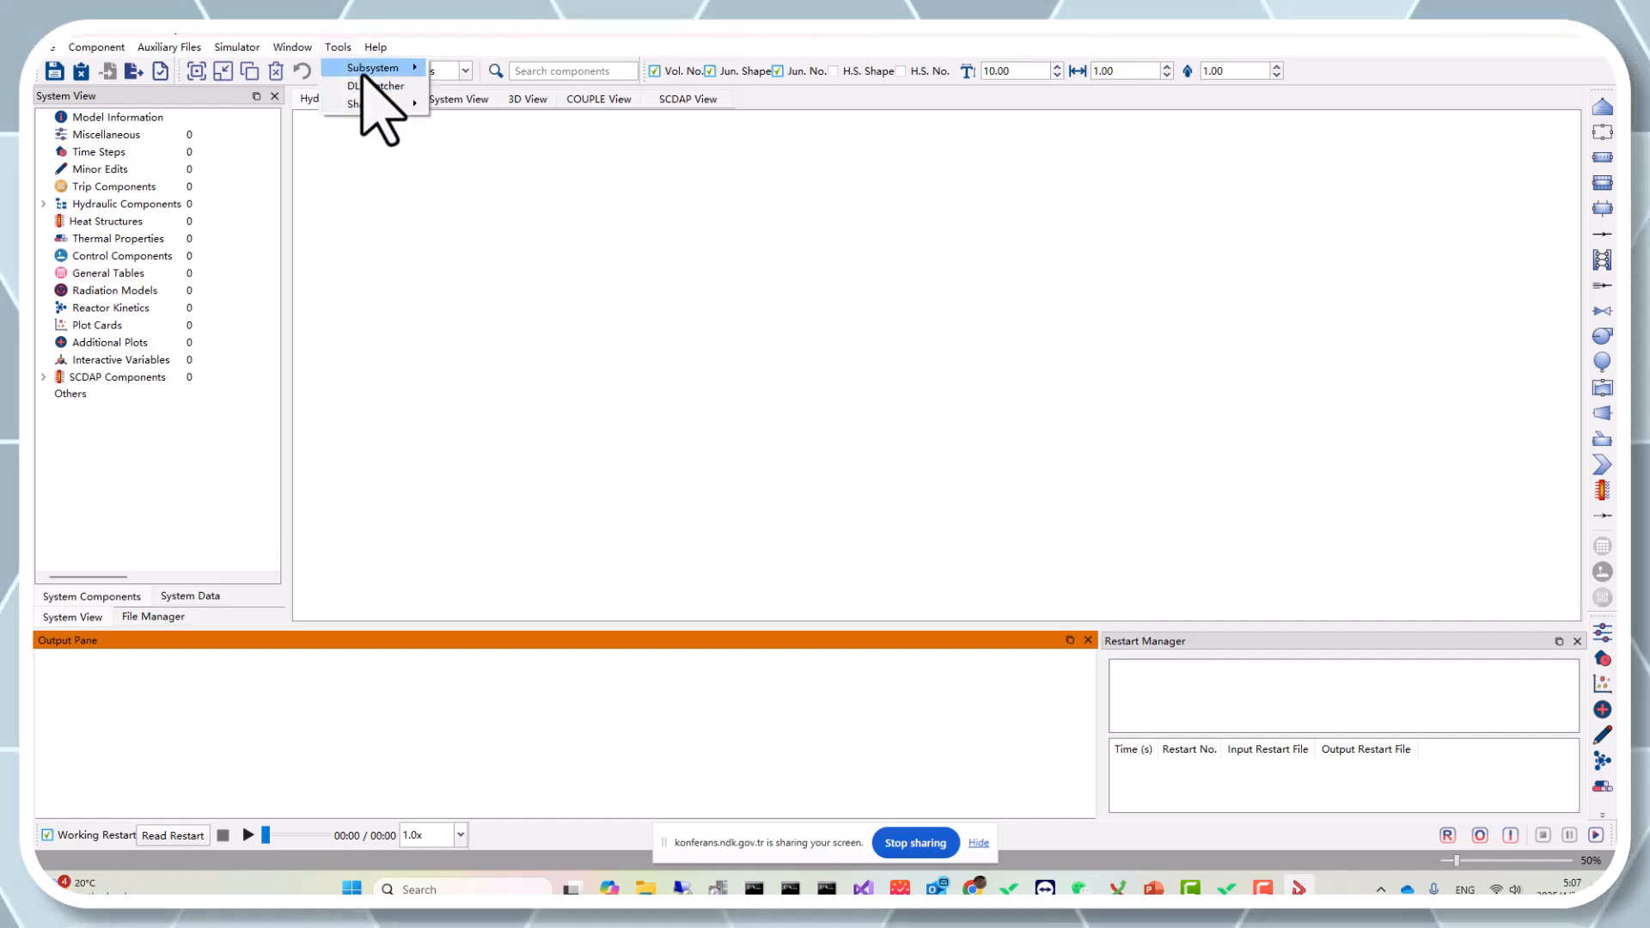
{"action": "mouse_move", "coordinate": [378, 68]}
{"action": "left_click", "coordinate": [503, 146]}
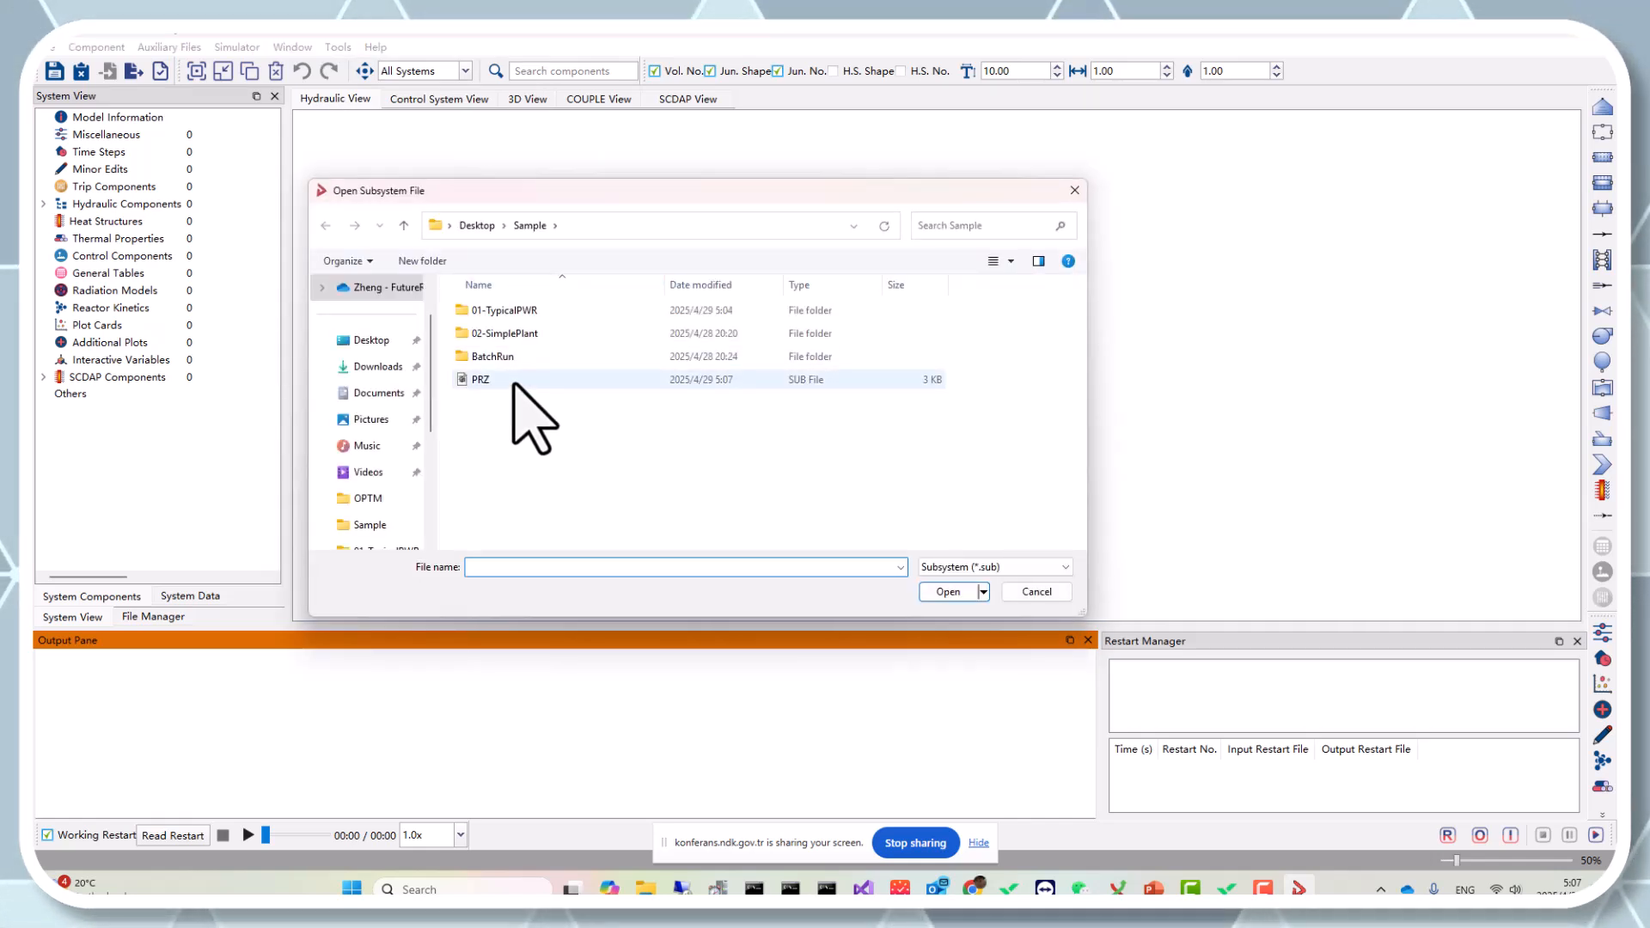
{"action": "double_click", "coordinate": [514, 383]}
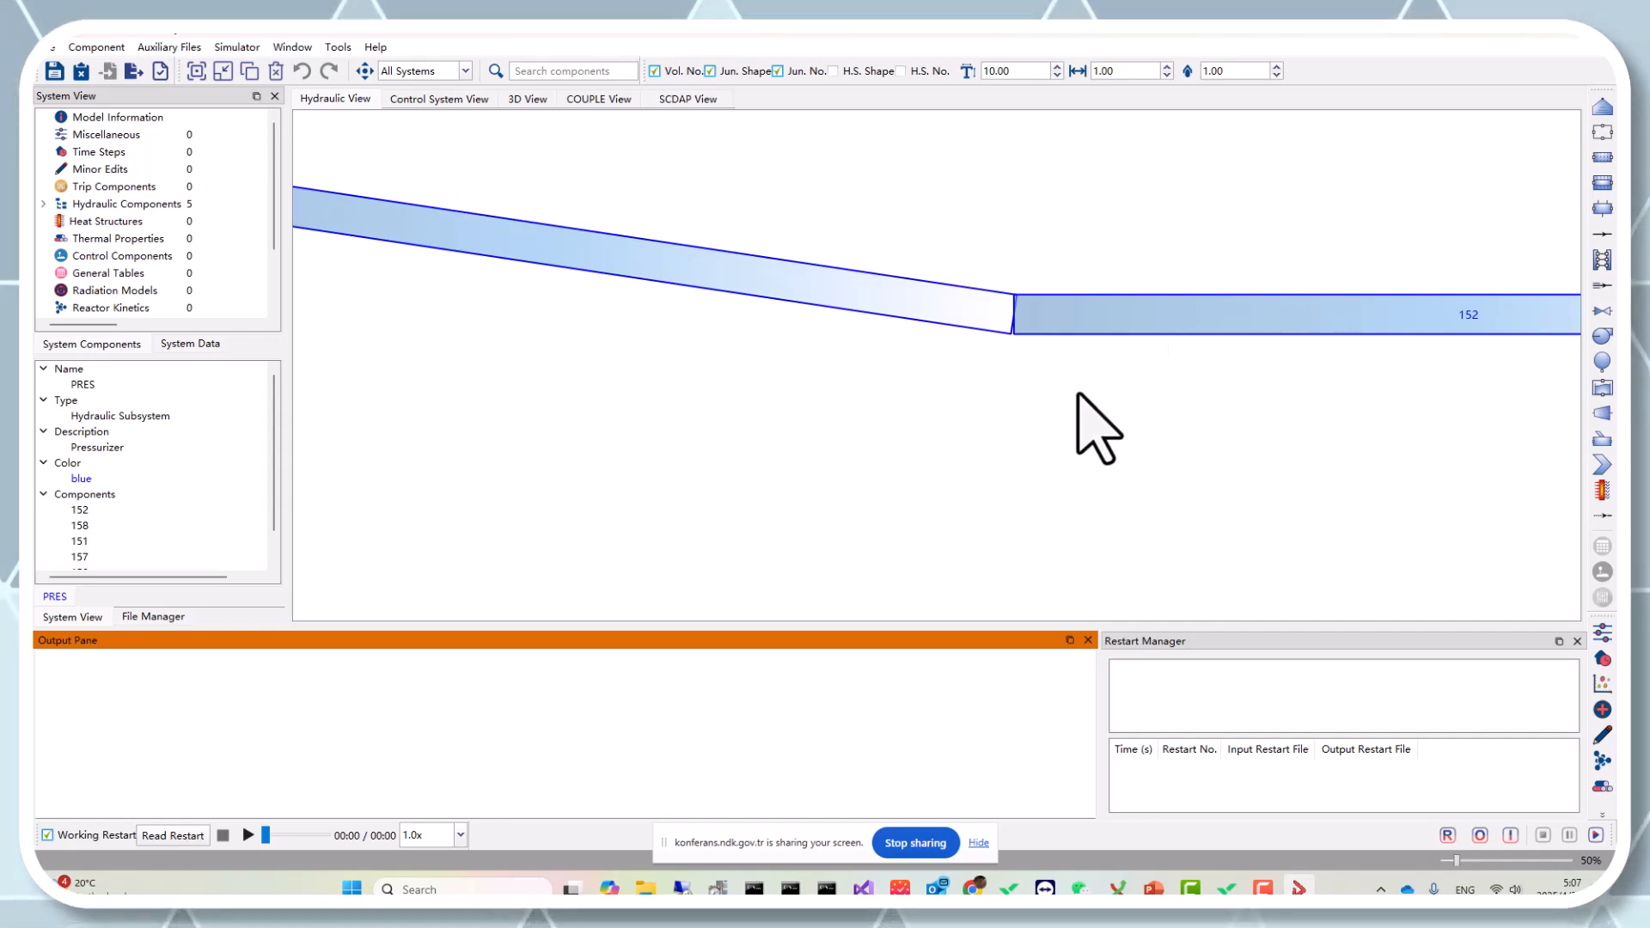
Set the component label text size to 150 in the hydraulic view.
{"action": "left_click", "coordinate": [203, 76]}
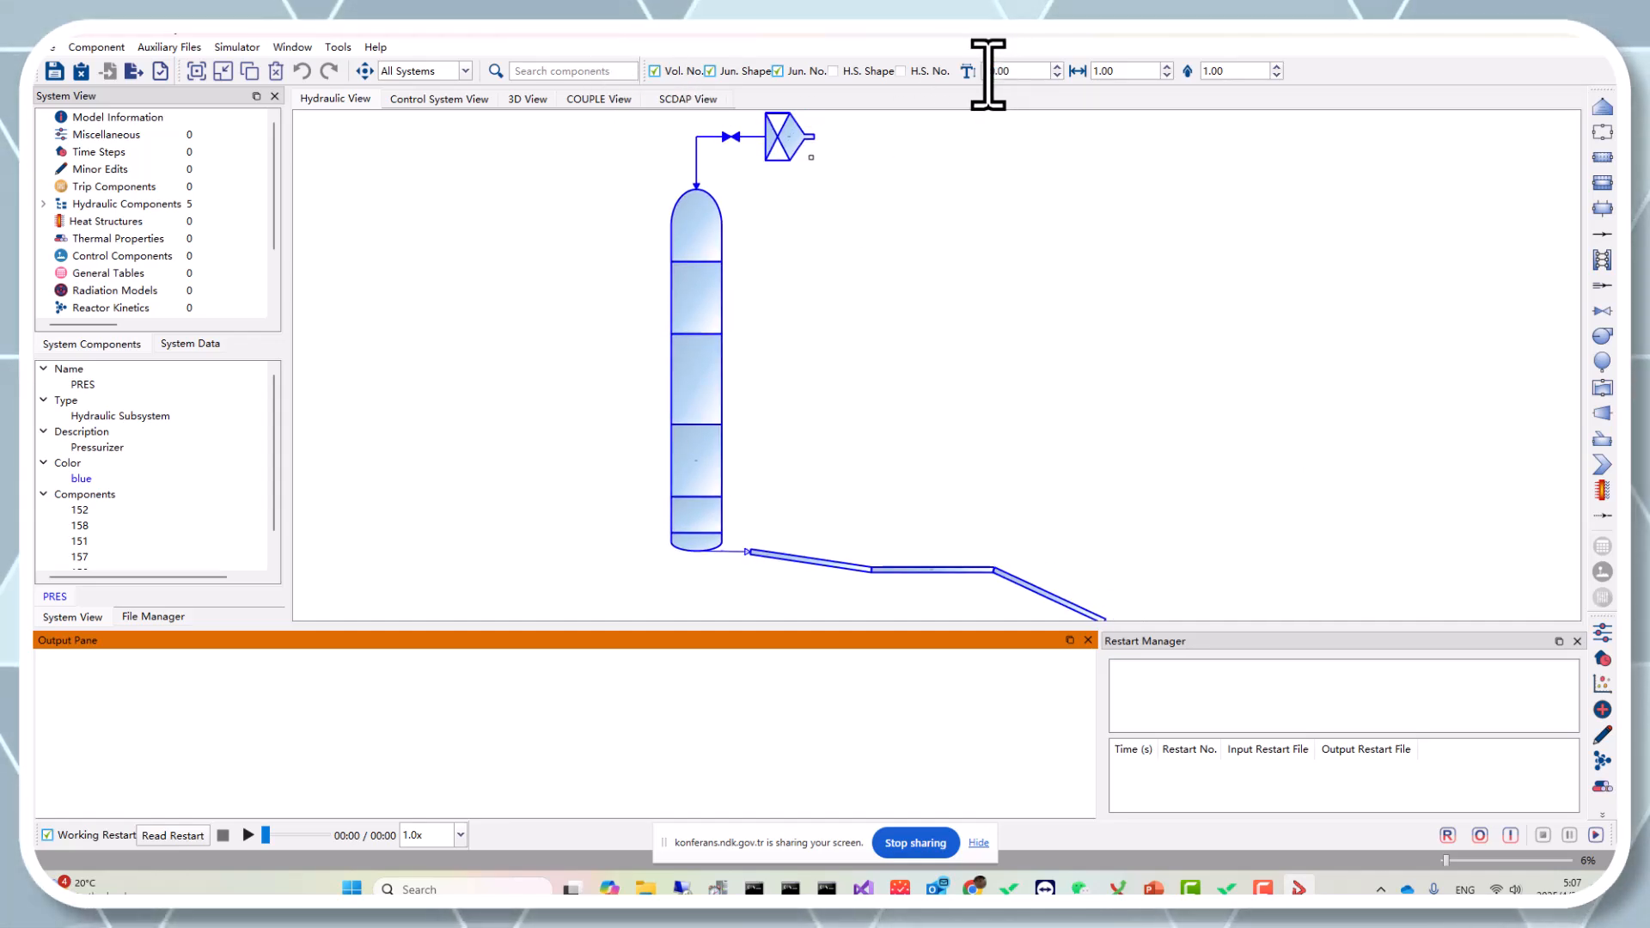
{"action": "type", "text": "50"}
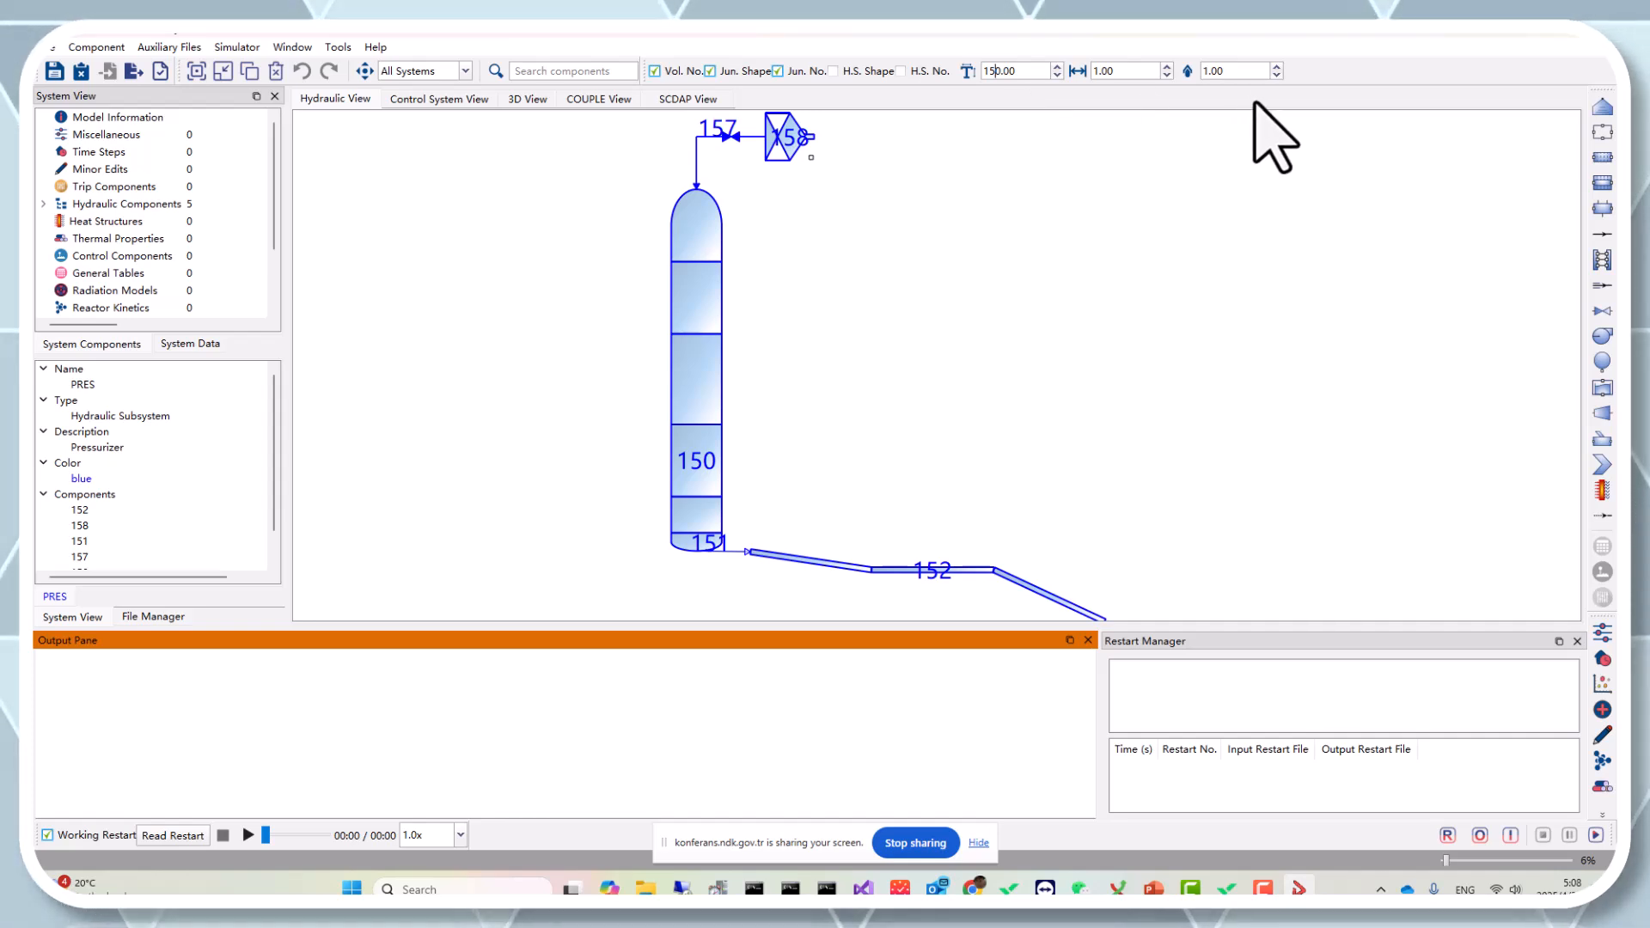
{"action": "left_click_drag", "start_coordinate": [1312, 259], "coordinate": [1173, 227]}
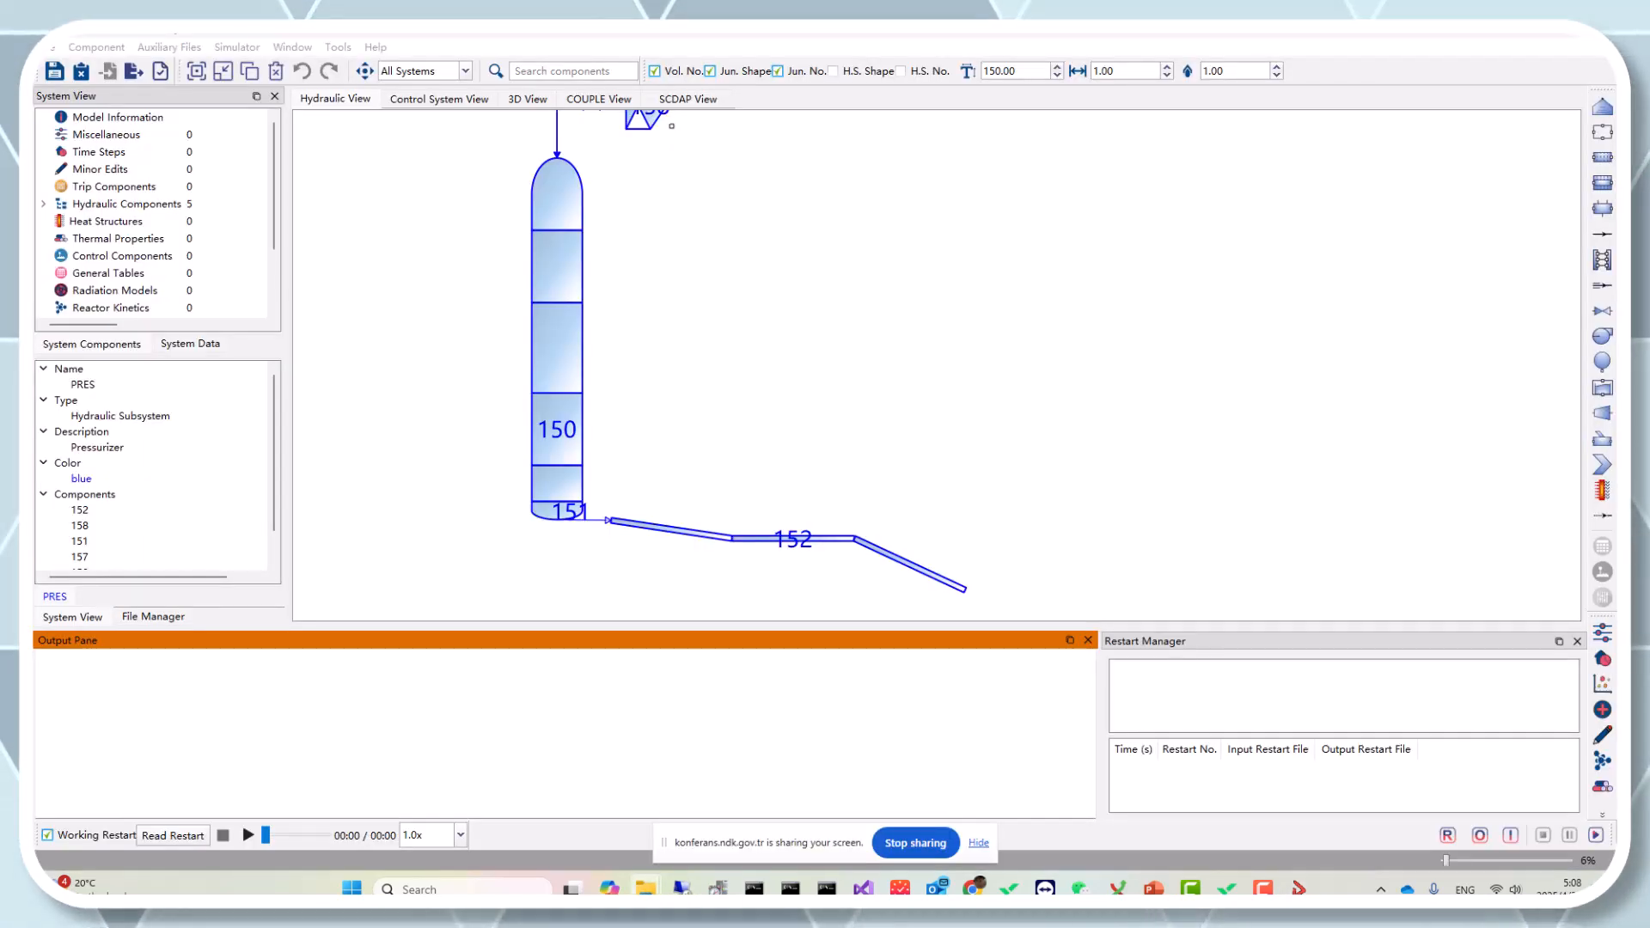
Open the PRZ.sub file from the Sample folder in the GVIM text editor.
{"action": "left_click_drag", "start_coordinate": [34, 330], "coordinate": [896, 251]}
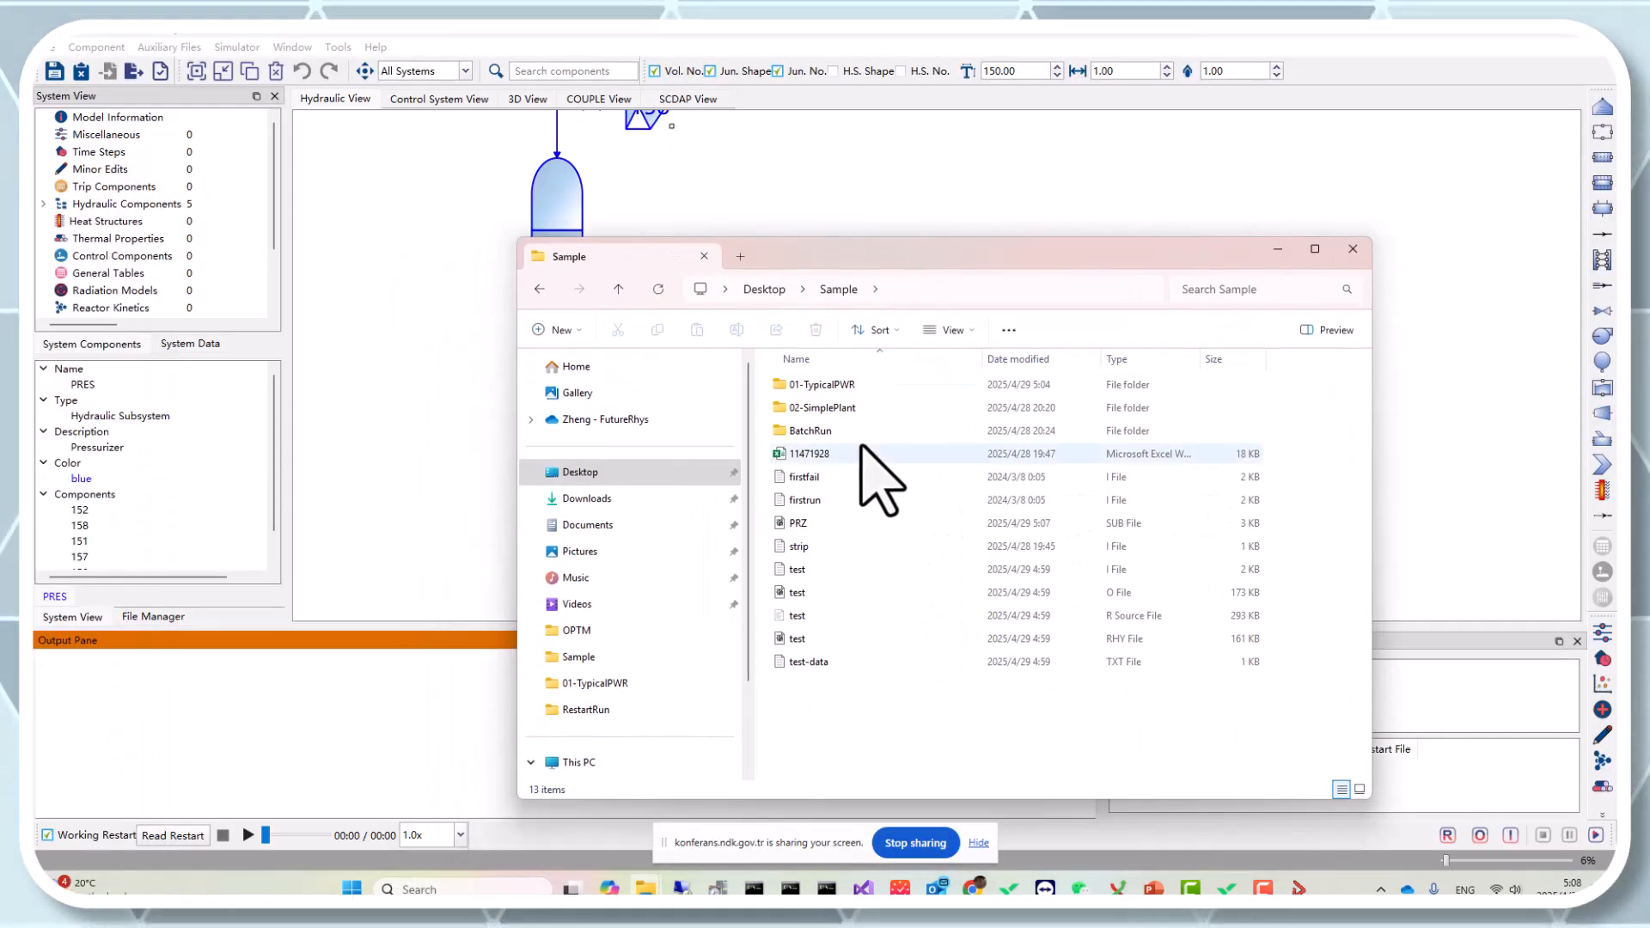
{"action": "left_click", "coordinate": [842, 527]}
{"action": "double_click", "coordinate": [841, 527]}
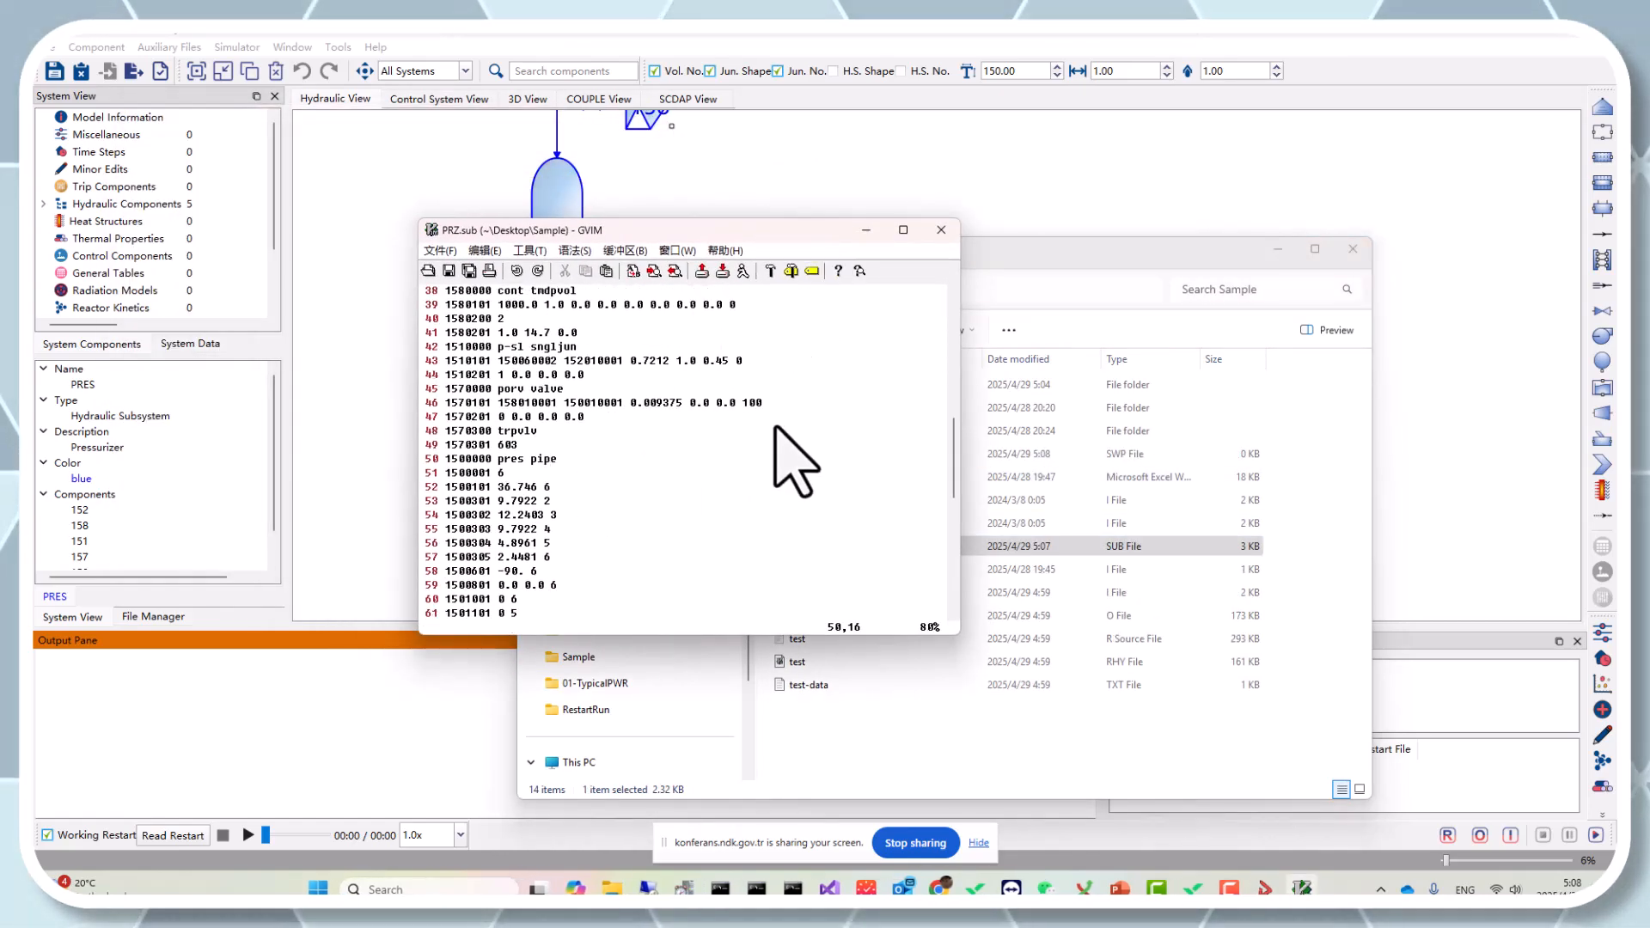
Examine the contents of the PRZ.sub subsystem file in the maximized editor.
{"action": "left_click", "coordinate": [903, 230]}
{"action": "scroll", "coordinate": [890, 323], "scroll_direction": "up", "scroll_amount": 3}
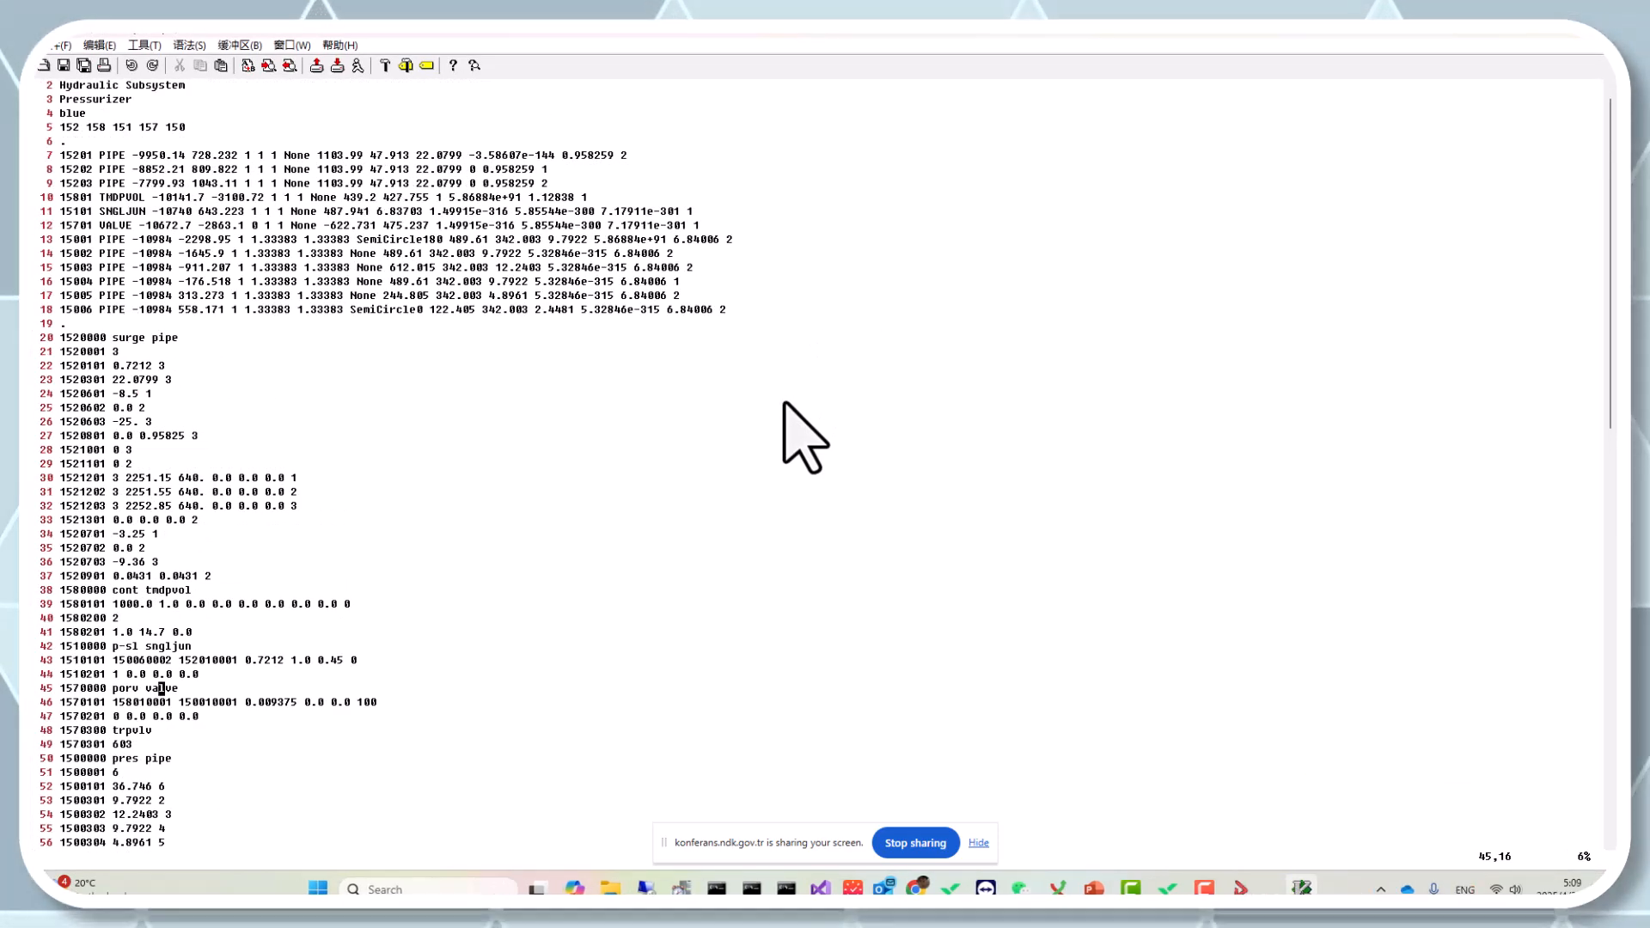
{"action": "scroll", "coordinate": [184, 313], "scroll_direction": "down", "scroll_amount": 4}
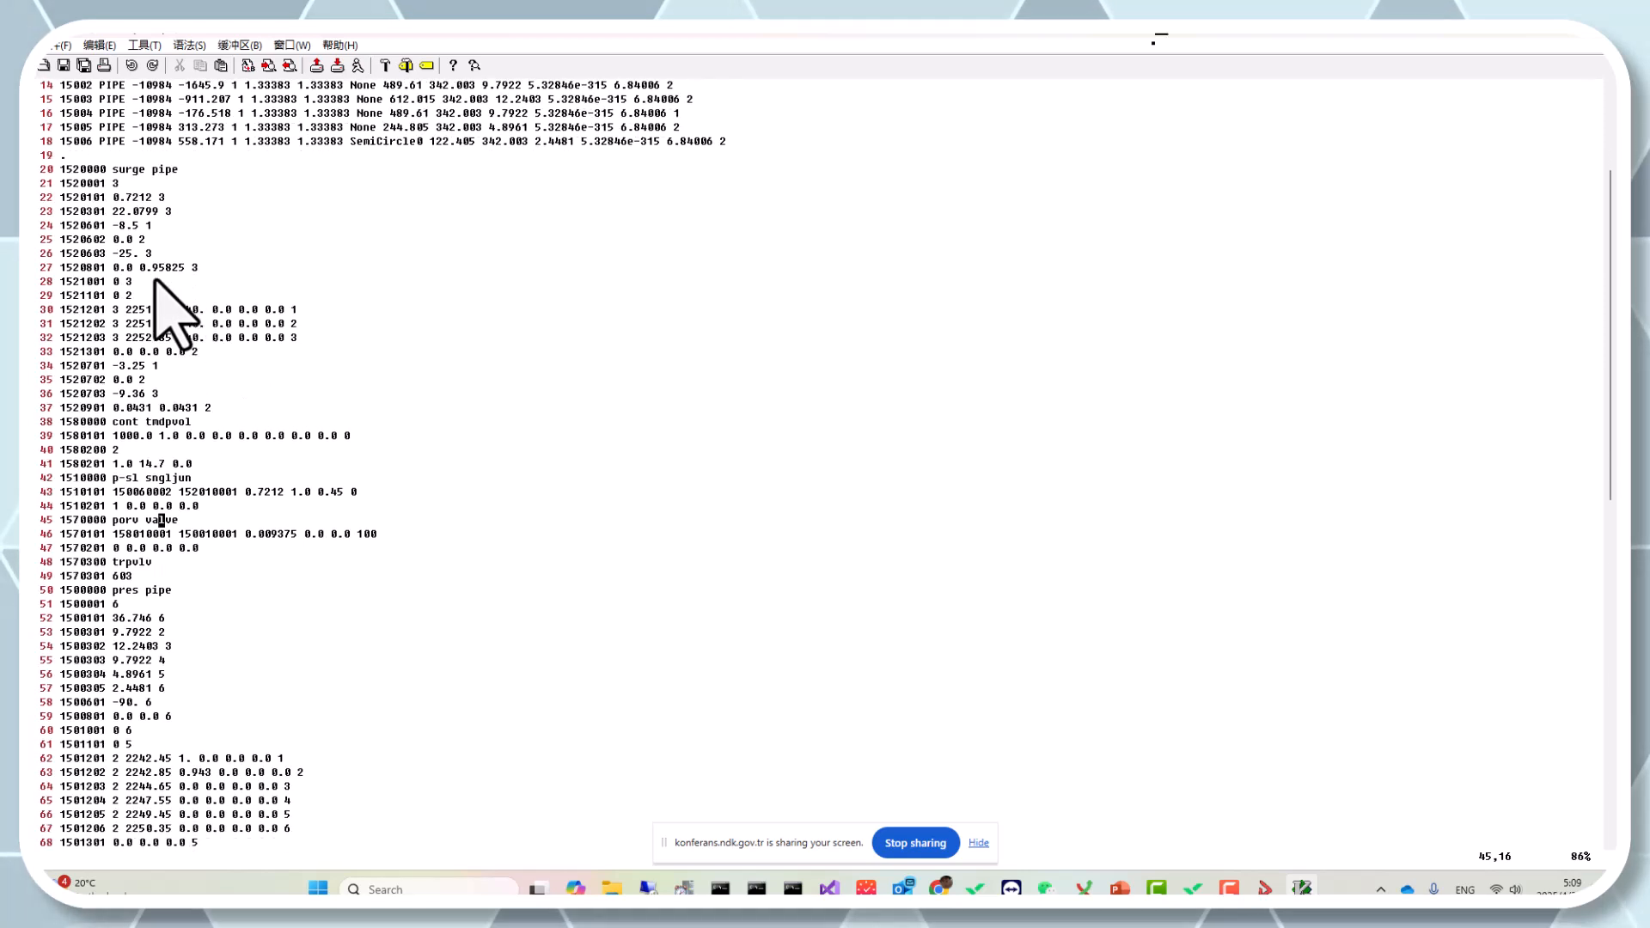
{"action": "scroll", "coordinate": [121, 202], "scroll_direction": "down", "scroll_amount": 2}
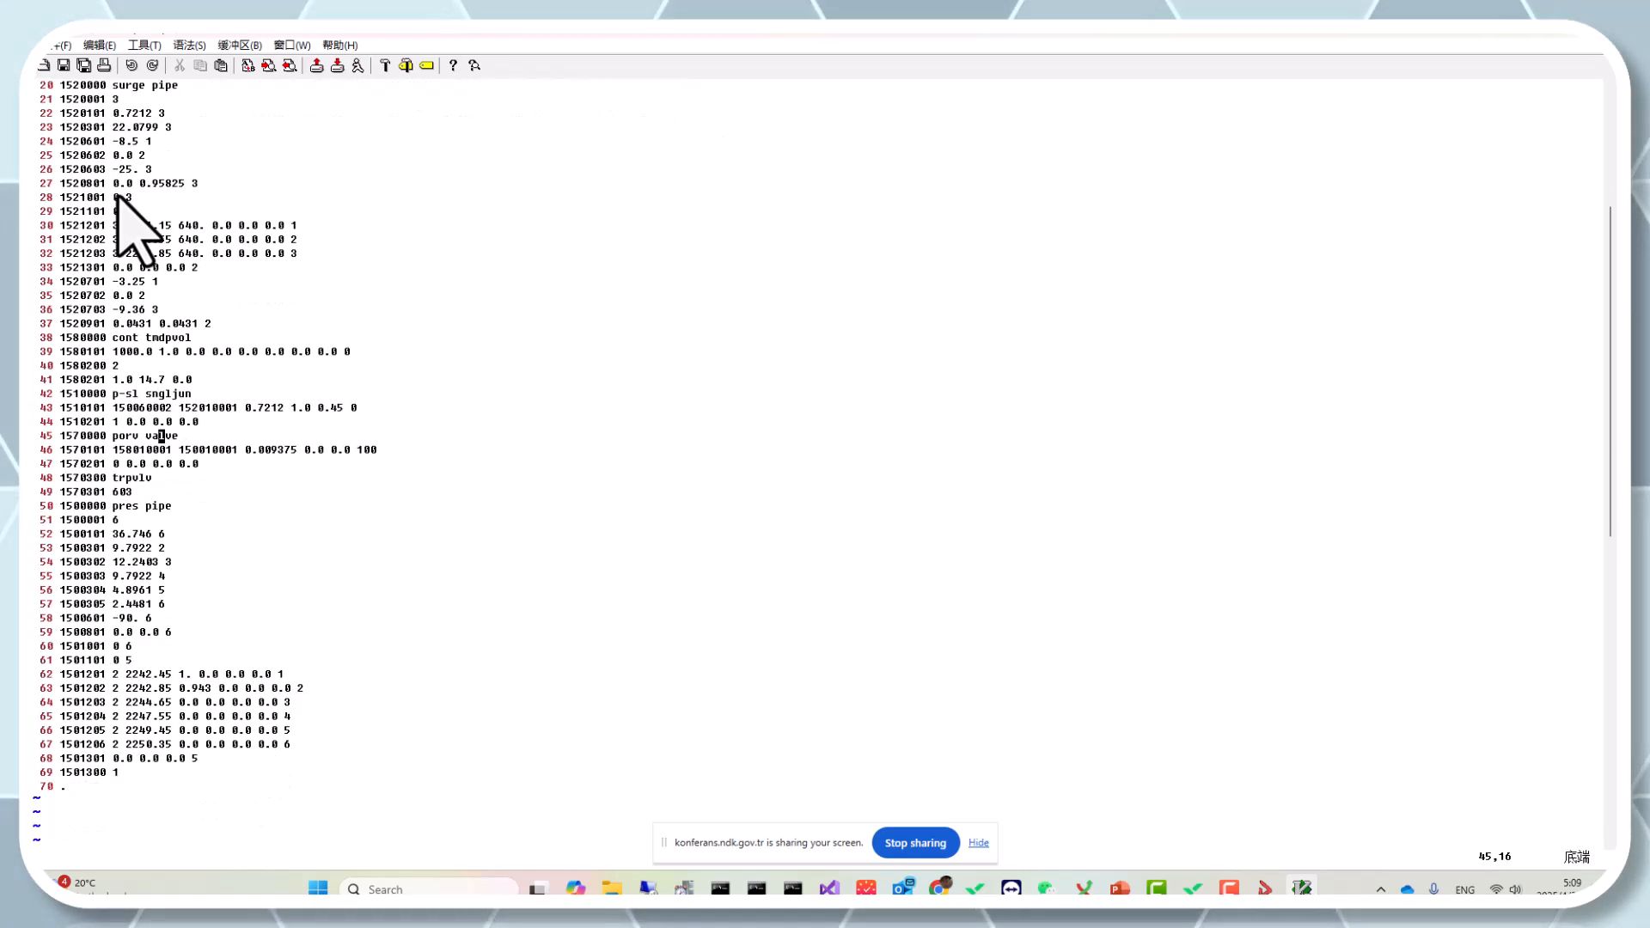
{"action": "scroll", "coordinate": [128, 172], "scroll_direction": "up", "scroll_amount": 1}
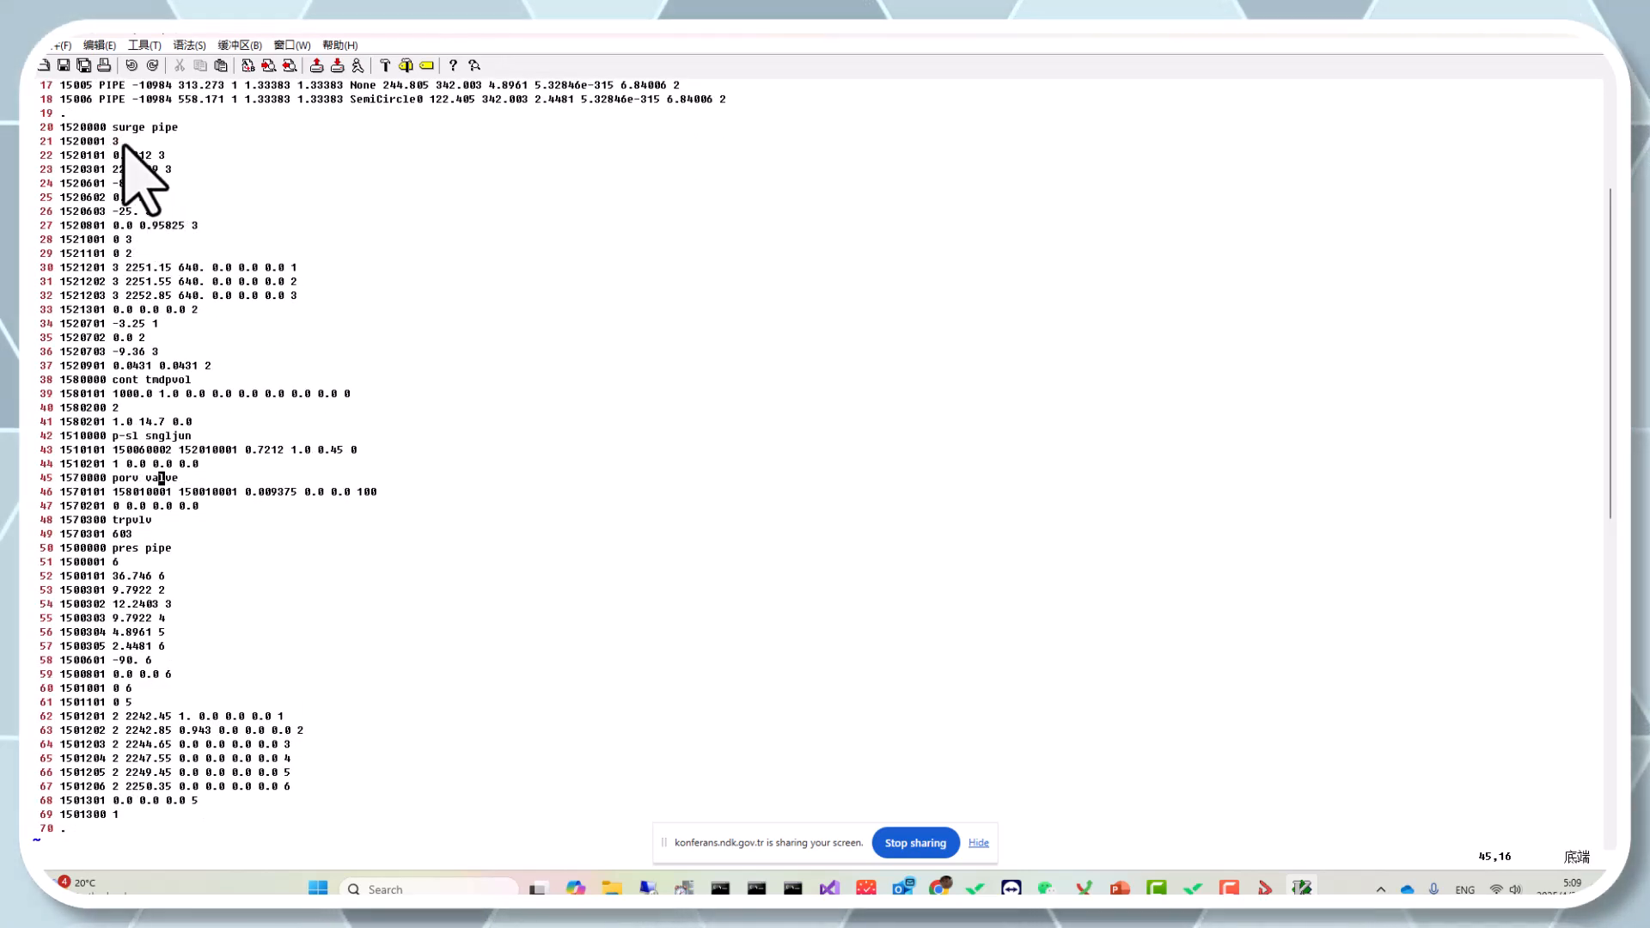
{"action": "scroll", "coordinate": [387, 602], "scroll_direction": "up", "scroll_amount": 5}
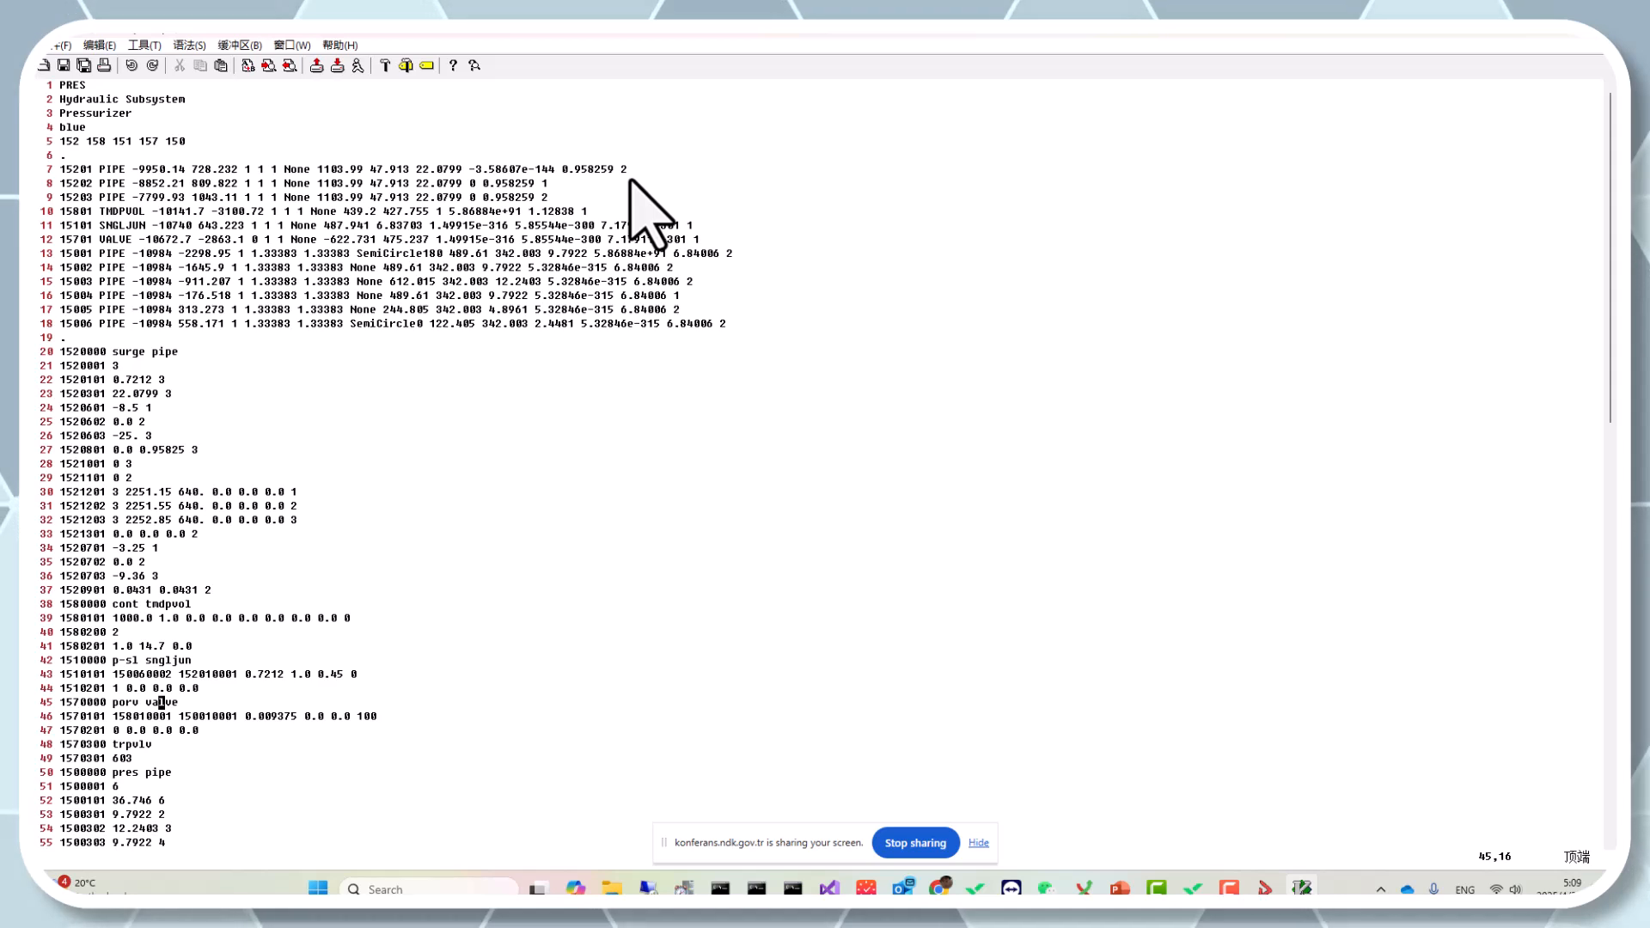
{"action": "scroll", "coordinate": [221, 398], "scroll_direction": "down", "scroll_amount": 6}
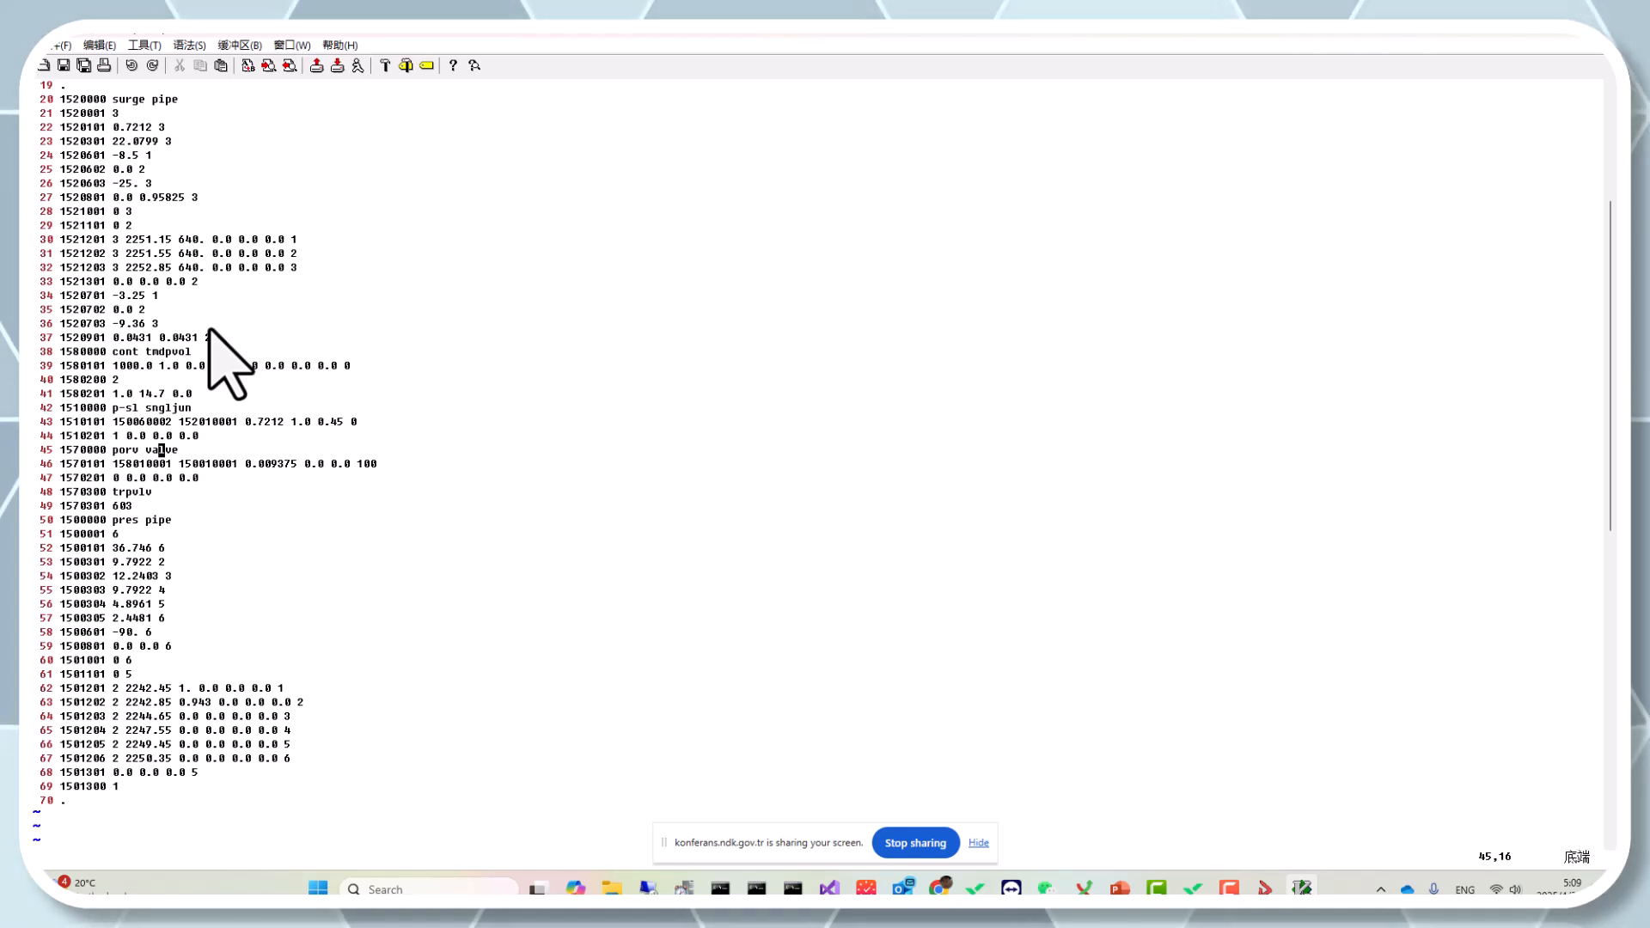
Restore the editor window to its smaller size and switch to the presentation slides.
{"action": "left_click_drag", "start_coordinate": [318, 35], "coordinate": [902, 503]}
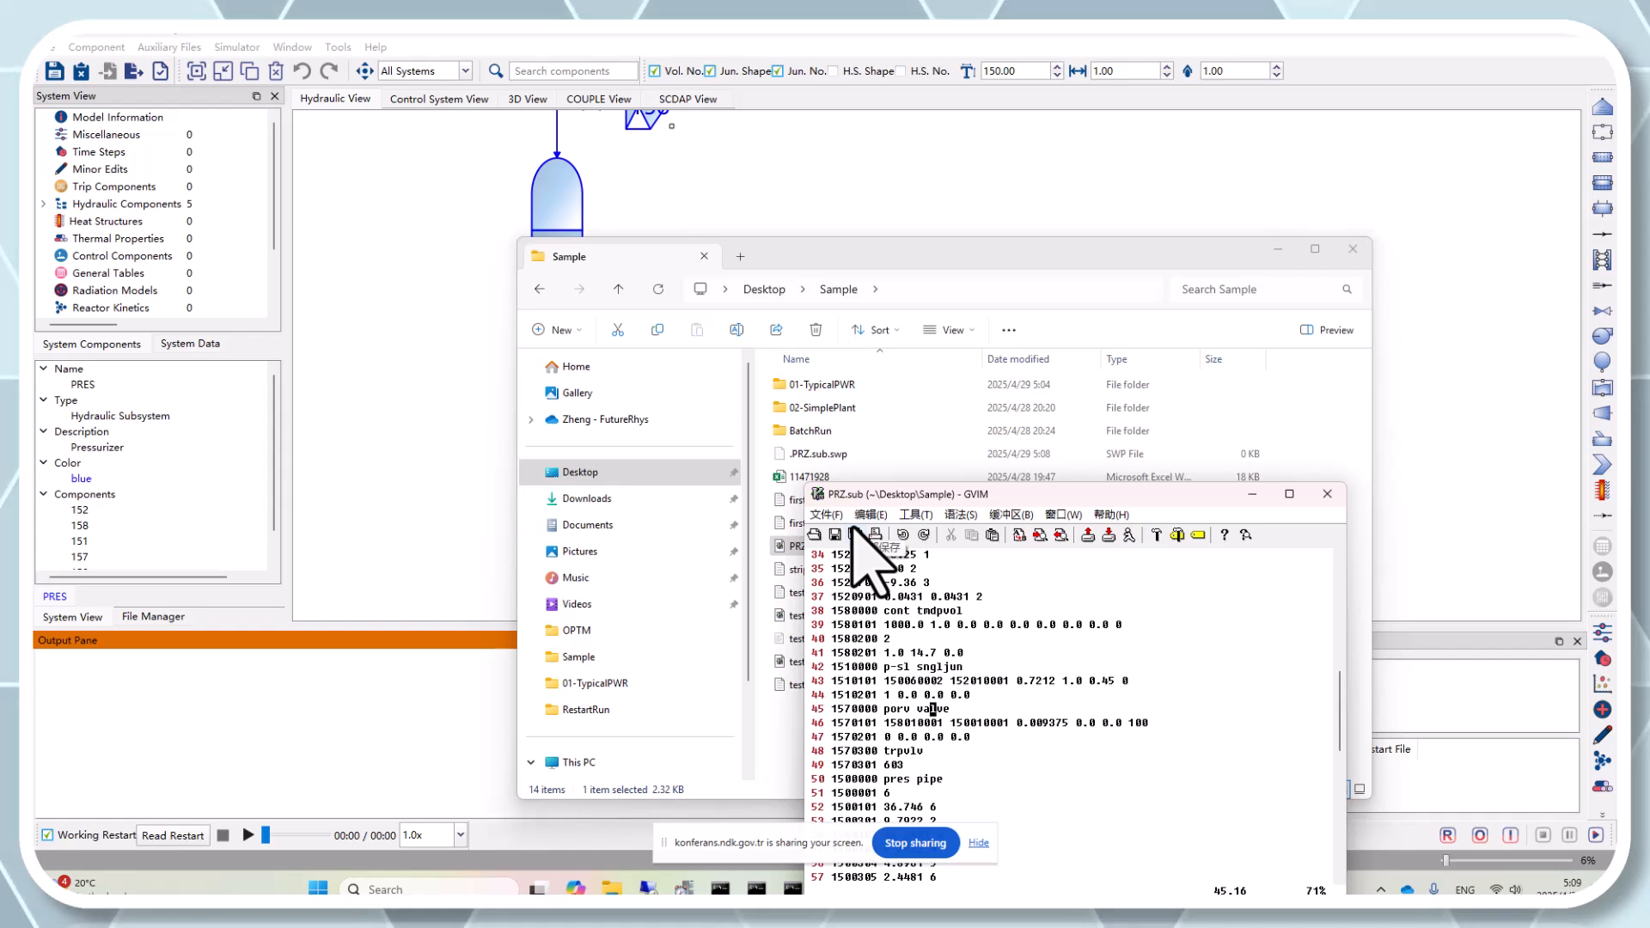
{"action": "key", "text": "alt+Tab"}
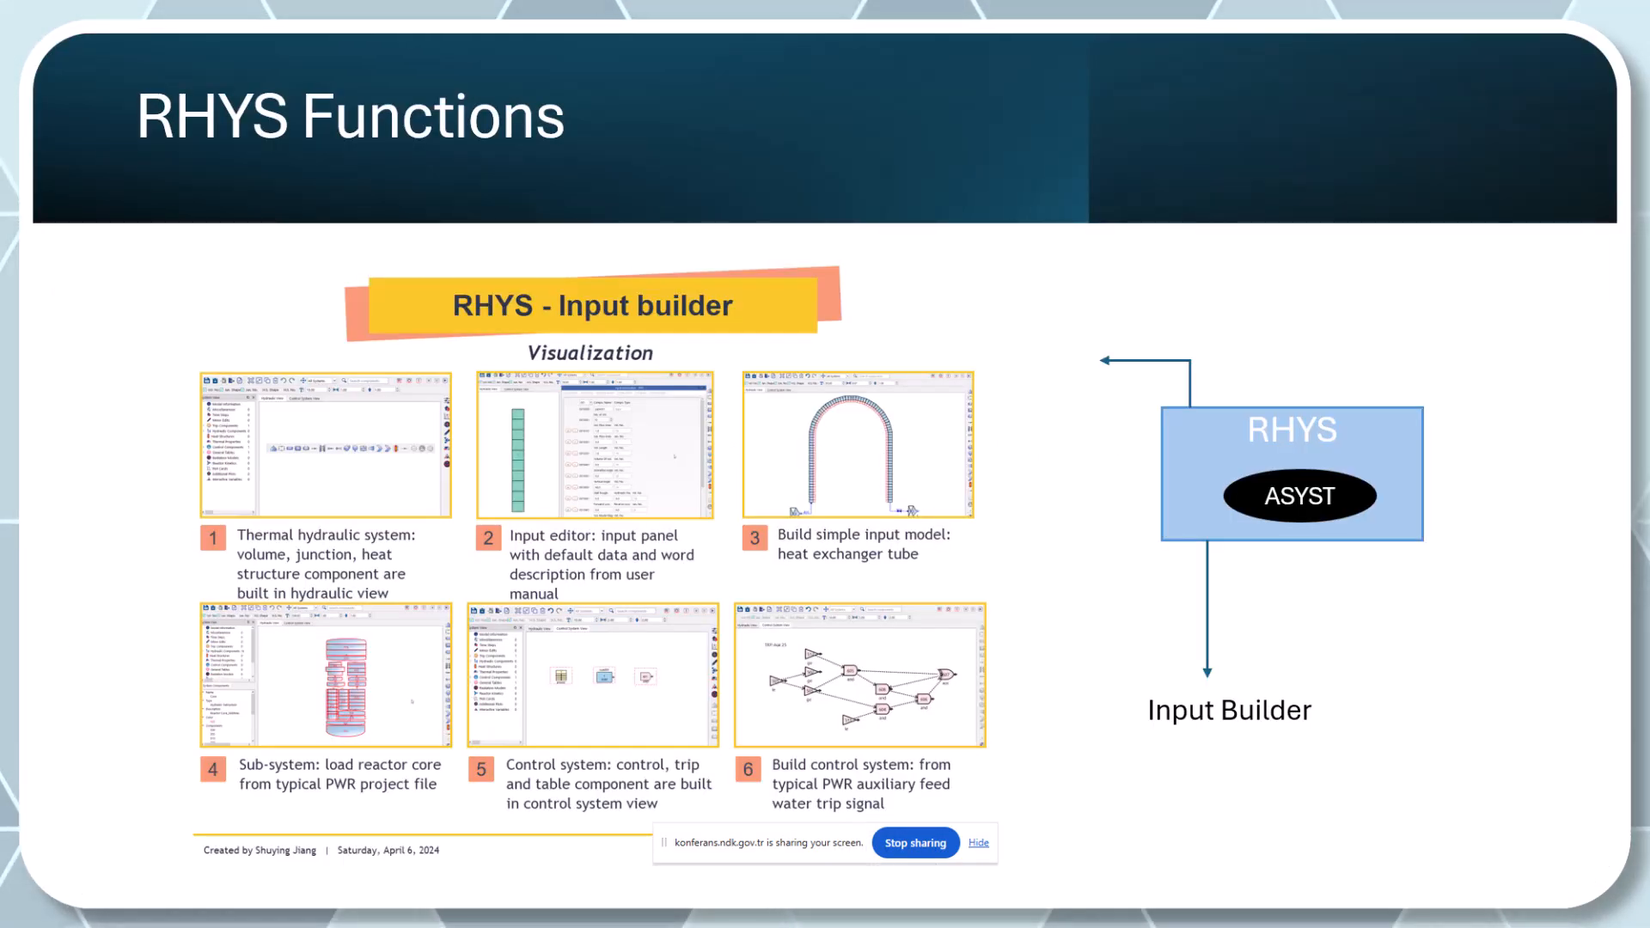